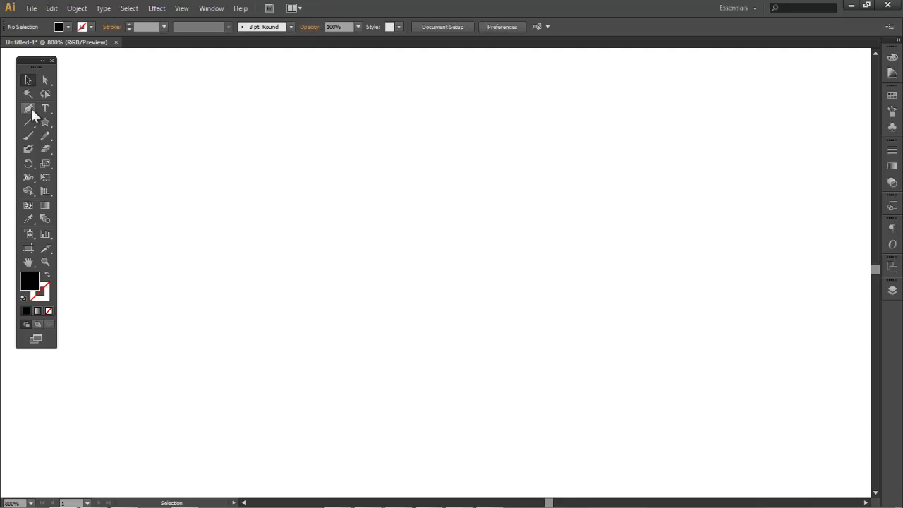
Tear off the Pen tool flyout into a floating panel and move it aside.
click(31, 108)
click(188, 131)
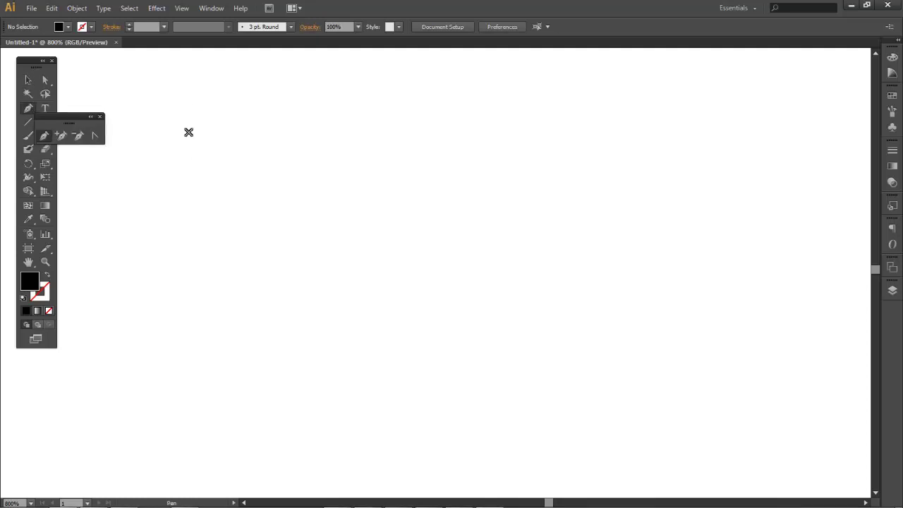
mouse_move(78, 113)
mouse_down()
mouse_move(116, 109)
mouse_move(142, 83)
mouse_move(113, 77)
mouse_move(117, 67)
mouse_up()
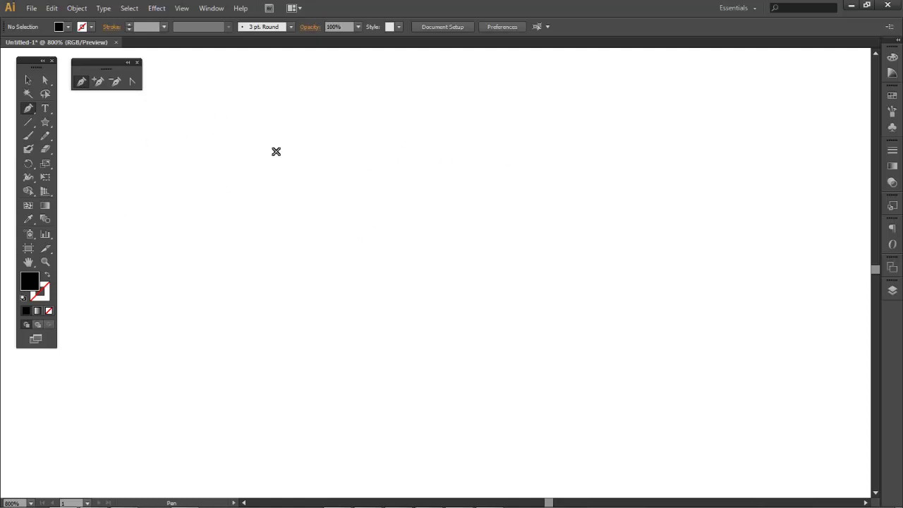
click(119, 163)
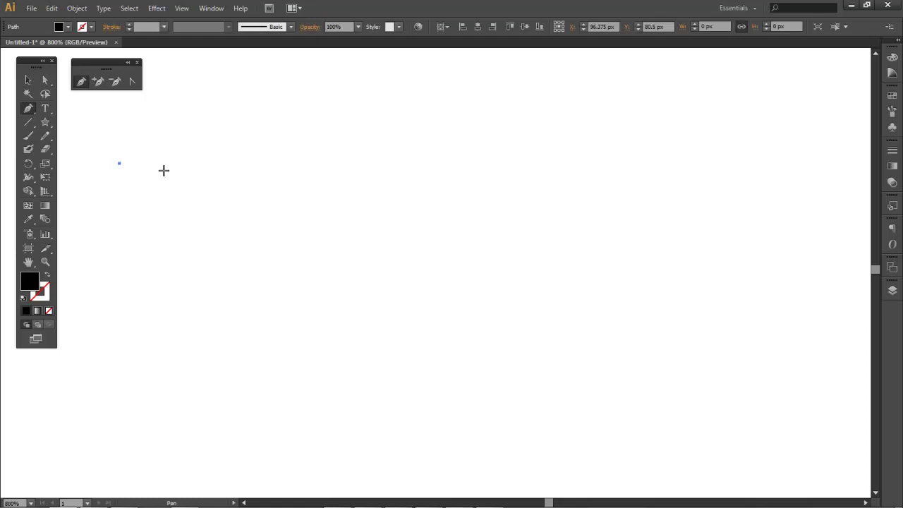
drag(248, 164, 315, 261)
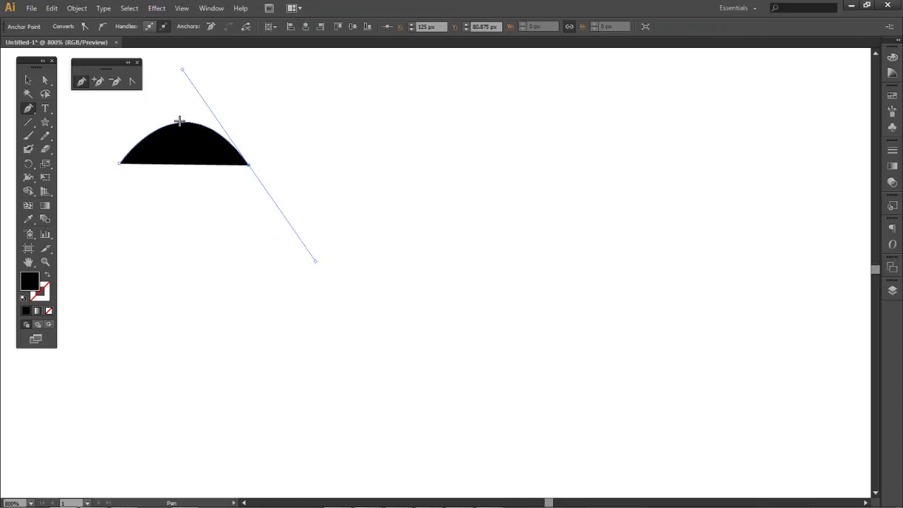
key(Delete)
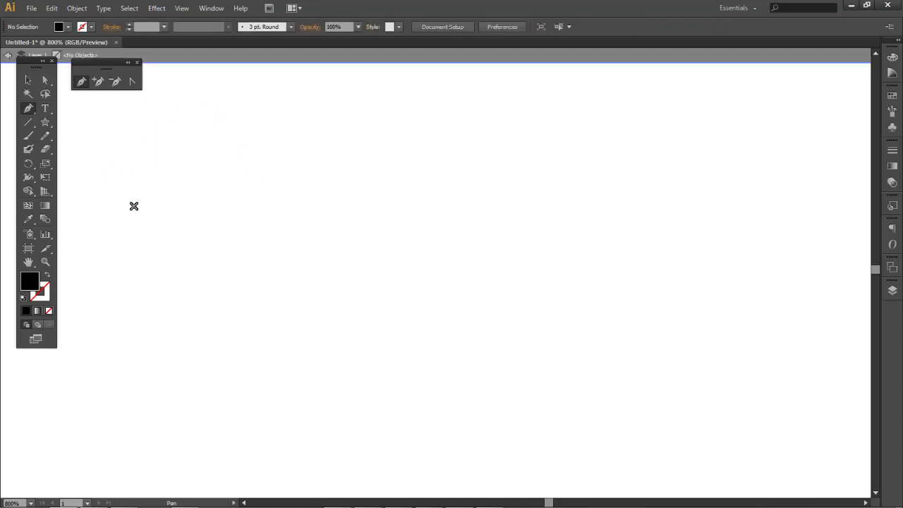
click(134, 206)
click(281, 121)
click(302, 261)
click(410, 259)
click(446, 145)
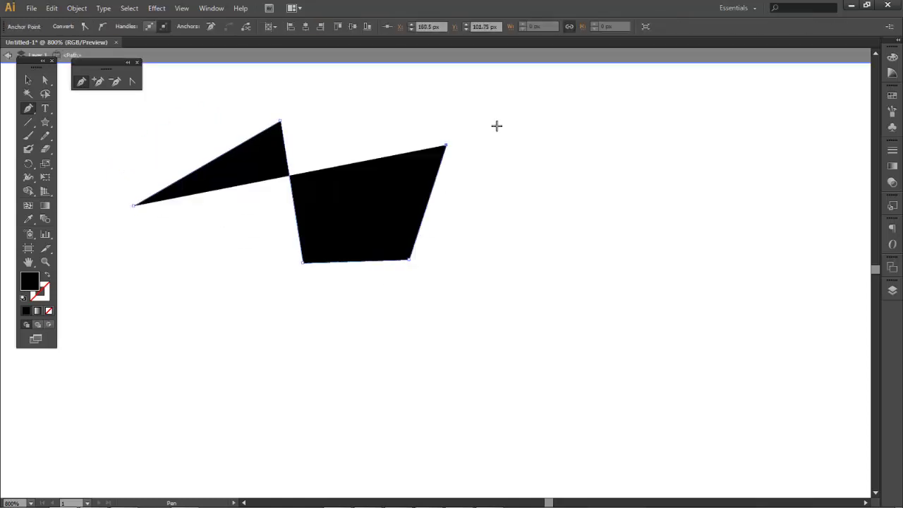
click(416, 113)
click(293, 104)
click(213, 118)
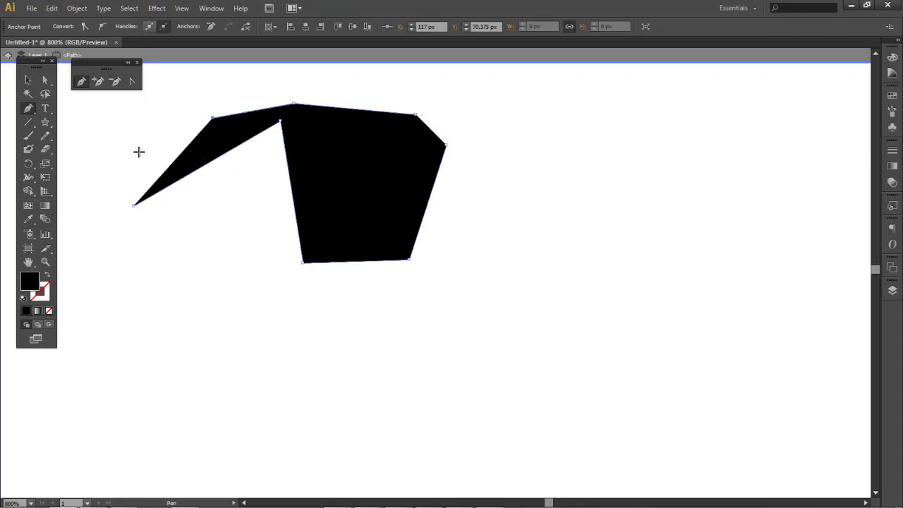
click(139, 151)
click(121, 205)
click(113, 253)
click(139, 239)
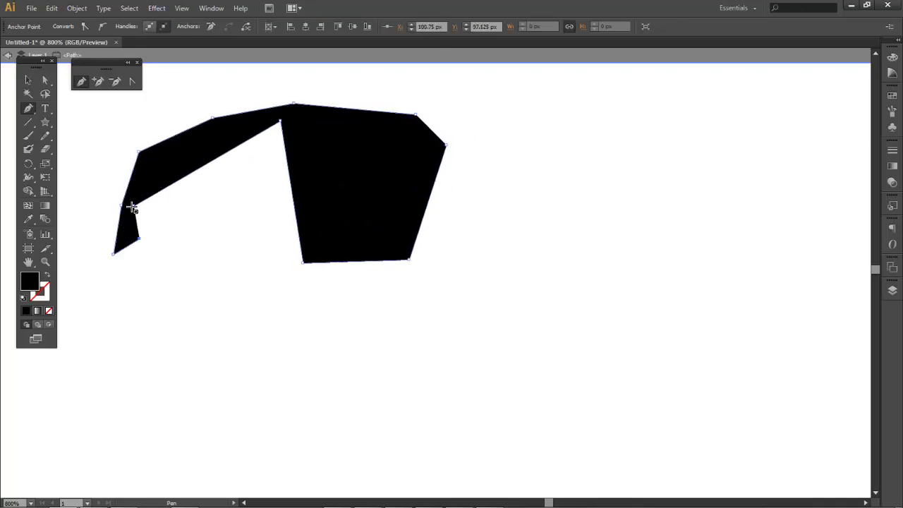
key(ctrl+z)
key(ctrl+z)
key(ctrl+z)
key(ctrl+z)
key(ctrl+z)
key(ctrl+z)
key(ctrl+z)
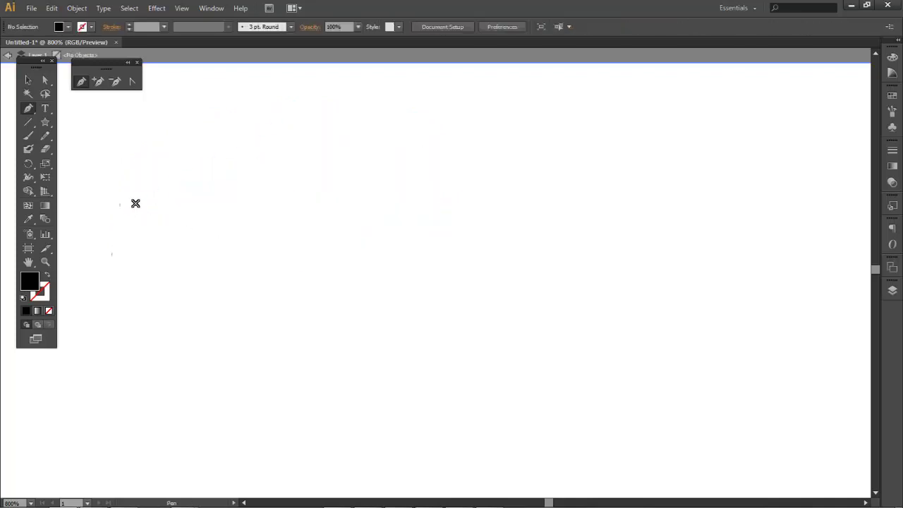
click(217, 135)
click(225, 244)
click(121, 203)
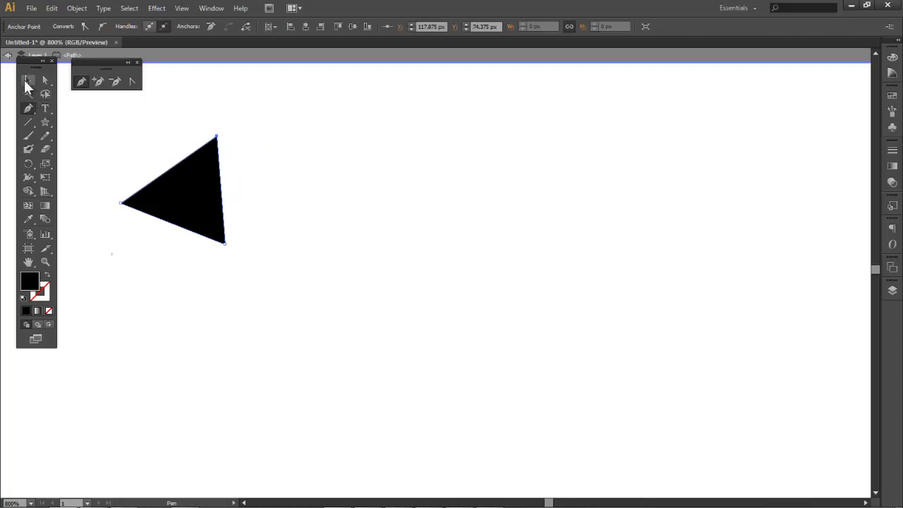
key(Delete)
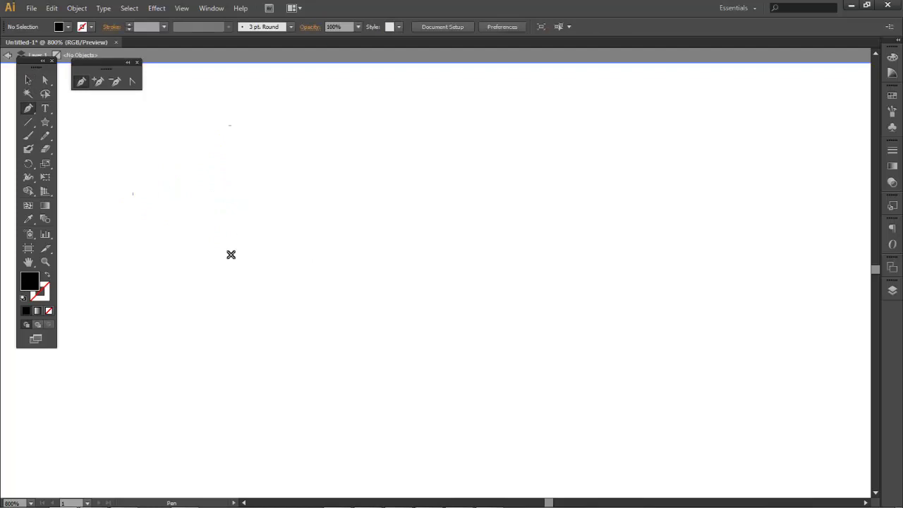
Pen-draw a straight horizontal line near the top and select it.
click(215, 145)
click(347, 146)
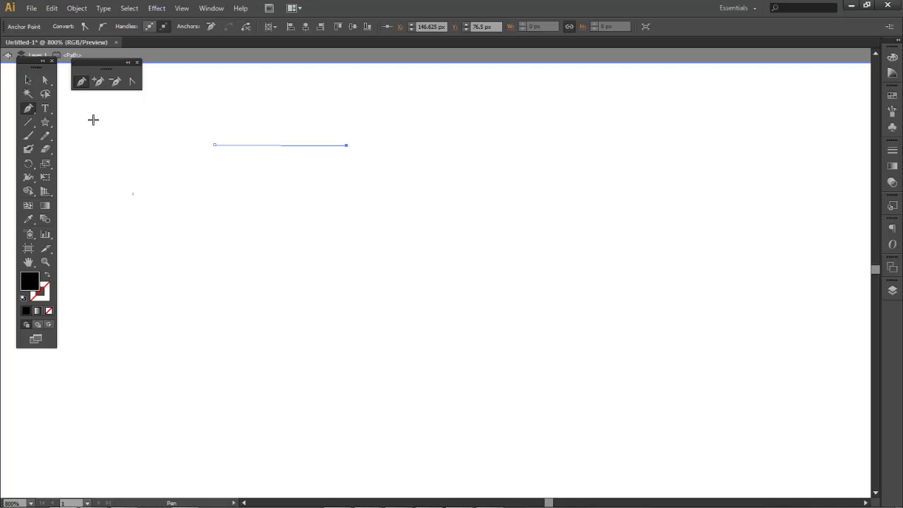
click(30, 83)
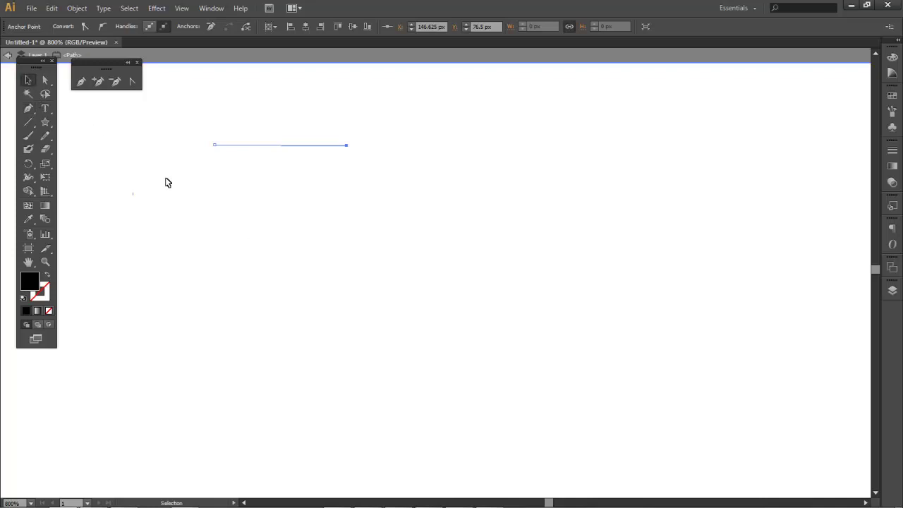
click(266, 145)
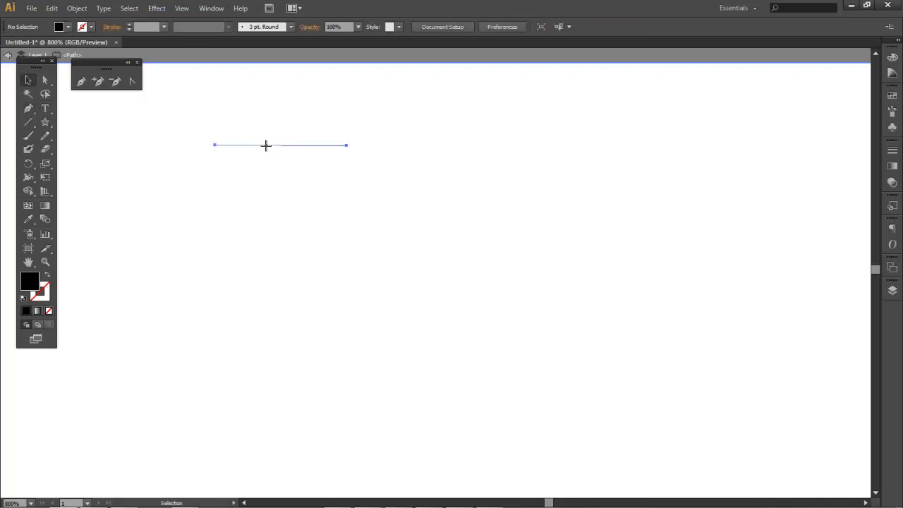
Give the line a black stroke with 3 pt weight.
click(91, 26)
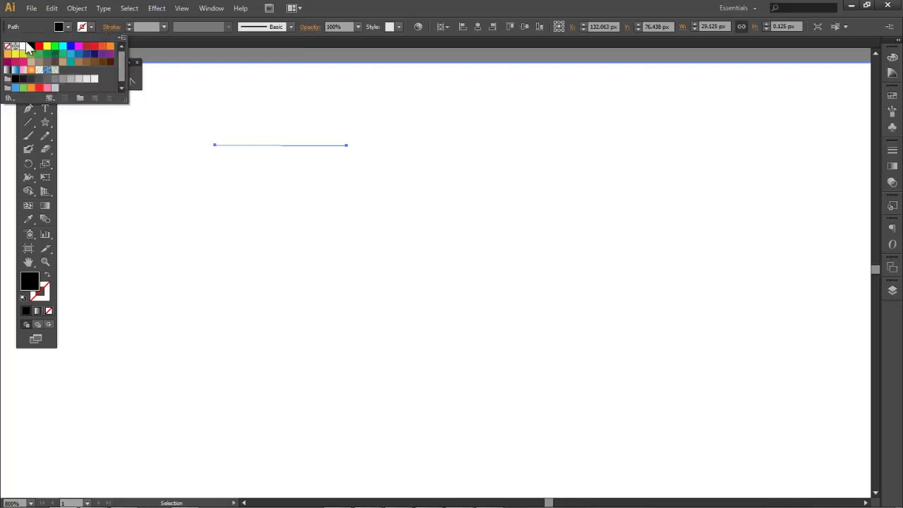
click(31, 47)
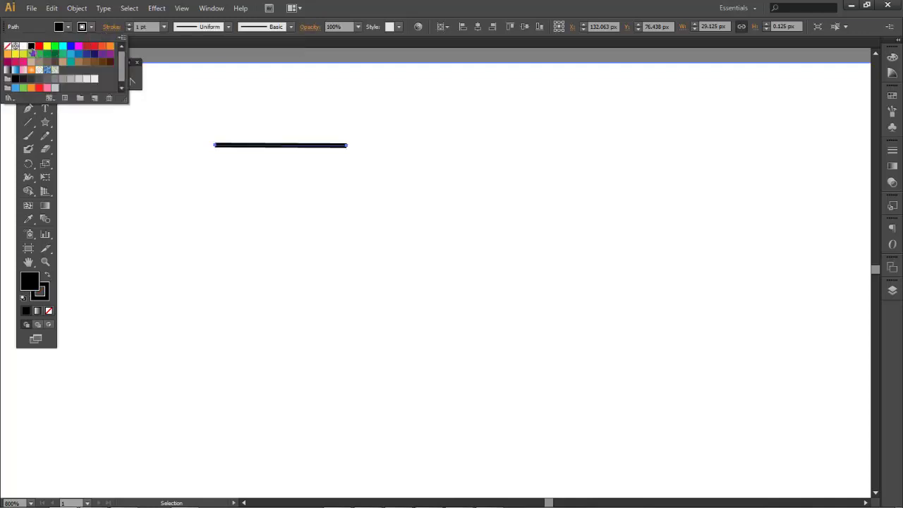
click(129, 24)
click(130, 24)
click(130, 24)
click(130, 24)
click(130, 24)
click(130, 24)
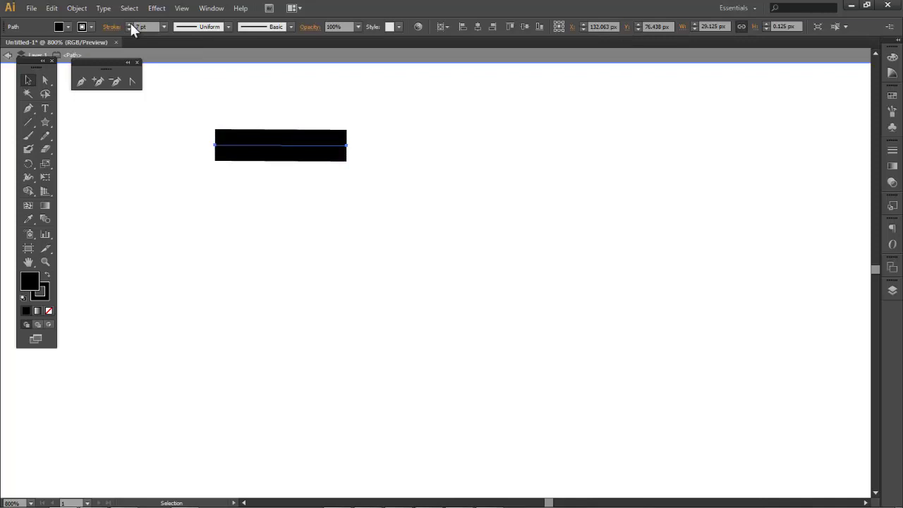
click(128, 29)
click(129, 29)
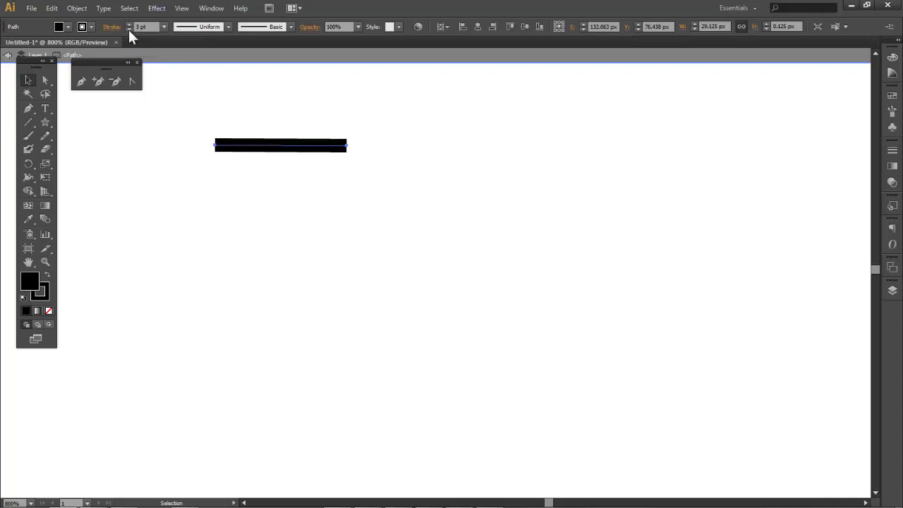
Set the line's stroke to Round Cap and Round Join.
click(113, 27)
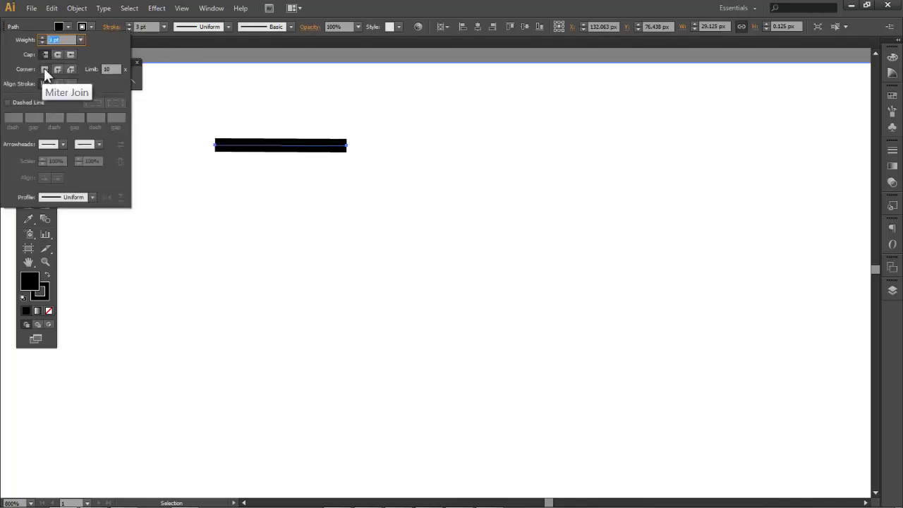
click(57, 56)
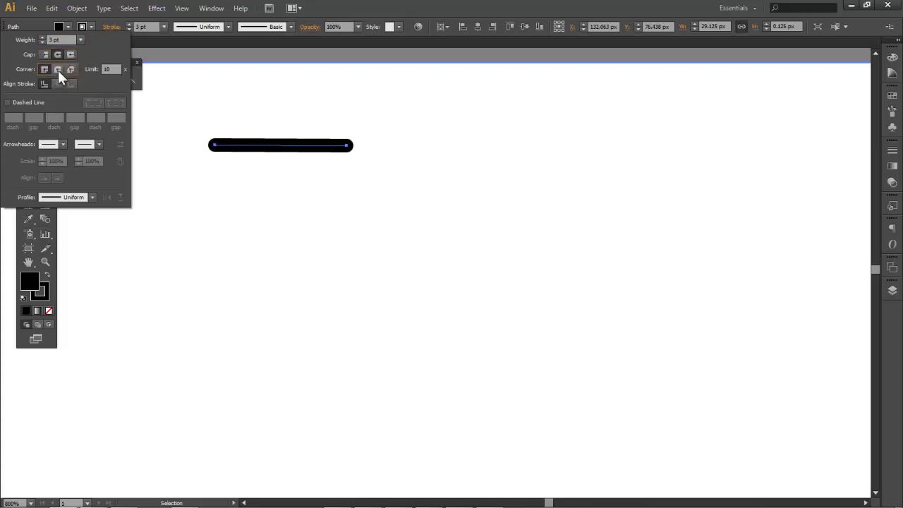
click(58, 70)
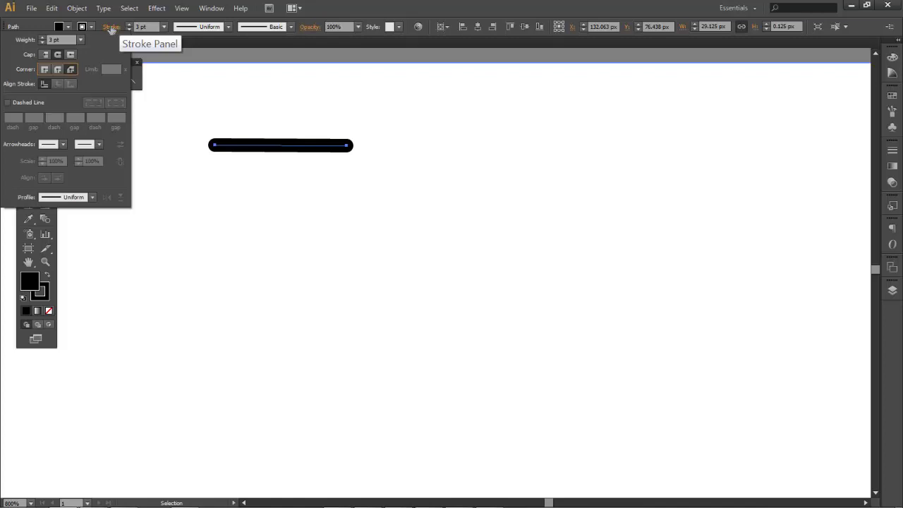
click(110, 27)
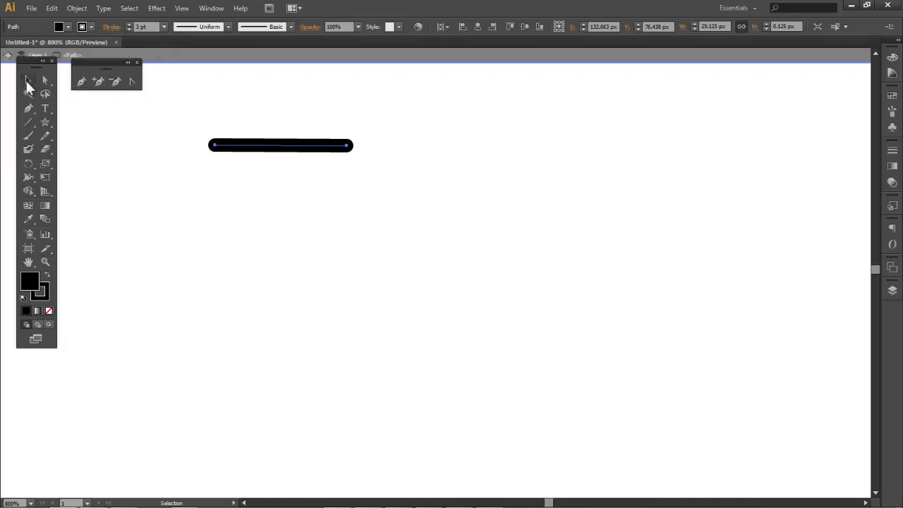
Place a start point below the line and drag the end point to bend the path into an arc.
click(27, 106)
click(208, 246)
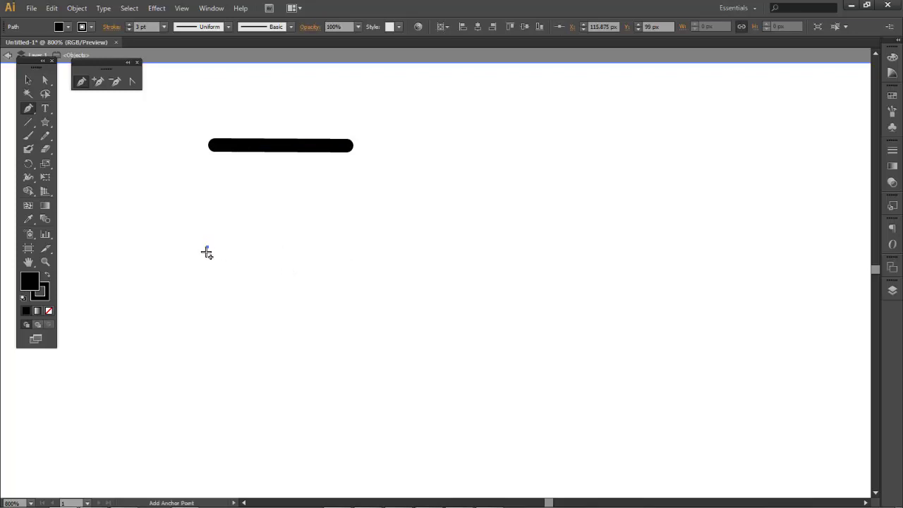
key(plus)
key(p)
mouse_move(353, 246)
mouse_down()
mouse_move(370, 315)
mouse_move(381, 289)
mouse_move(374, 185)
mouse_move(379, 343)
mouse_move(374, 189)
mouse_move(349, 195)
mouse_move(419, 192)
mouse_up()
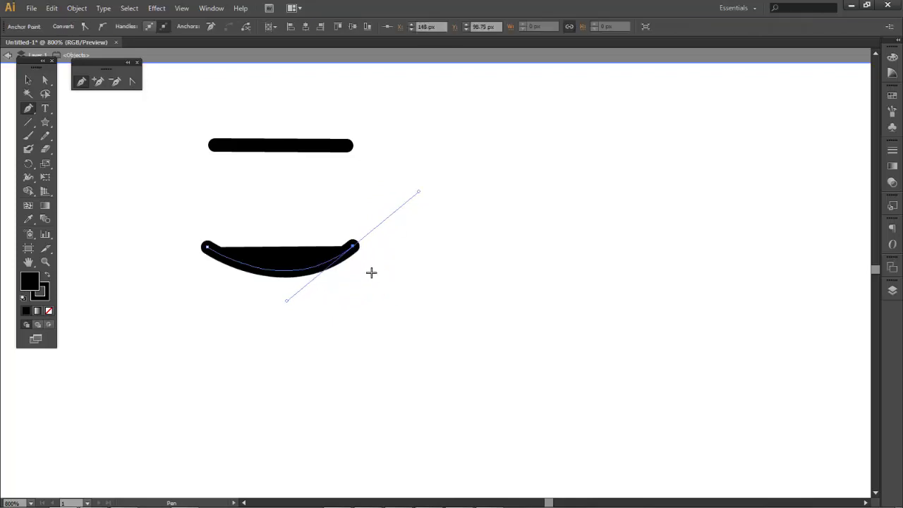
Select the arc and remove its black fill.
click(28, 80)
click(272, 265)
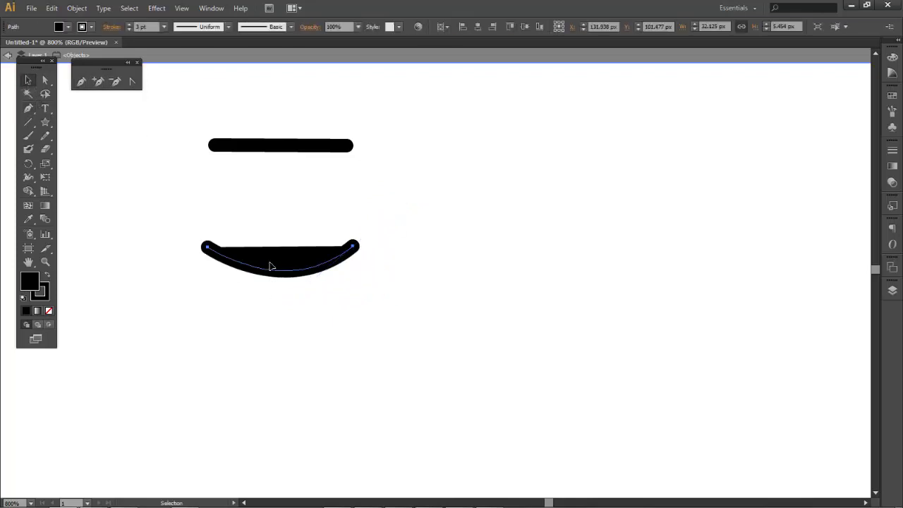
click(67, 28)
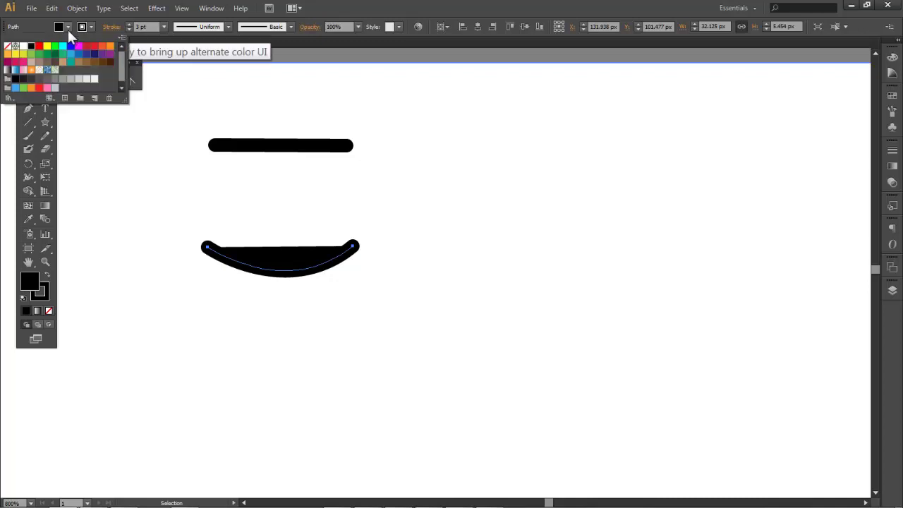
click(7, 46)
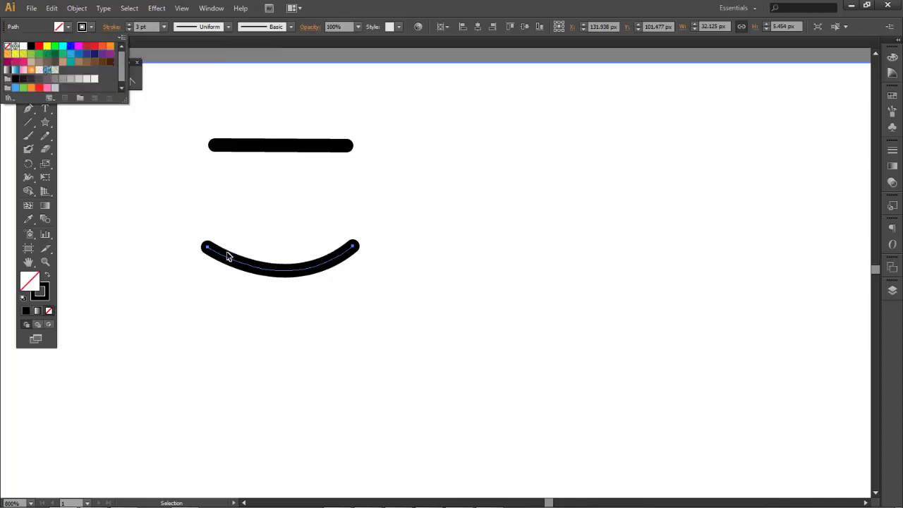
Set the arc's stroke to 1 pt and move it up just beneath the straight line.
click(130, 25)
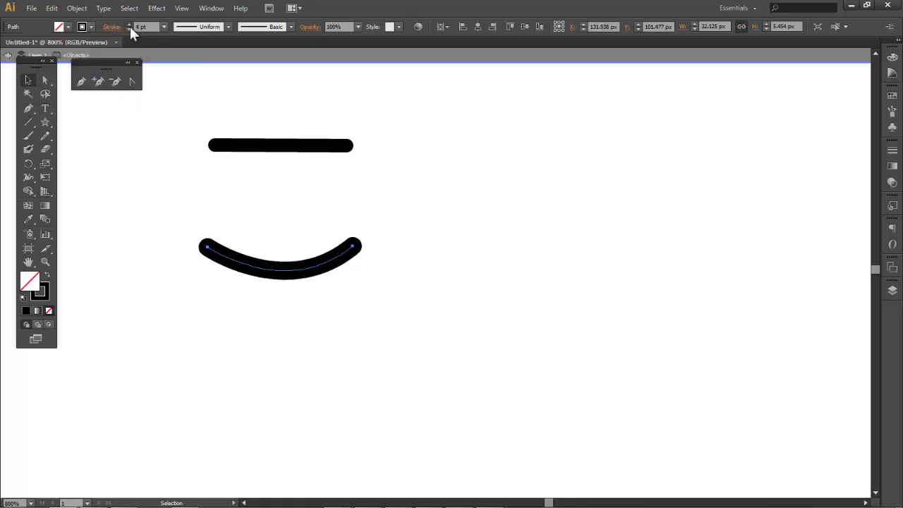
click(130, 25)
click(130, 29)
click(130, 29)
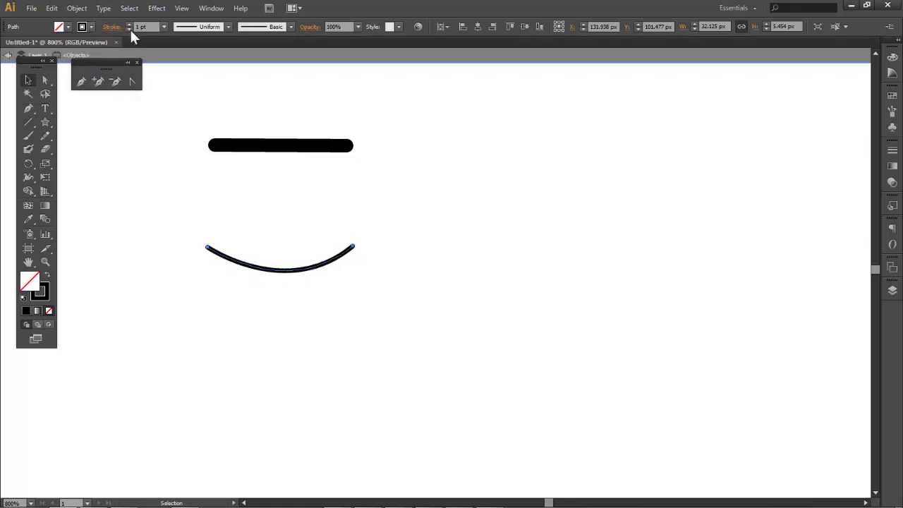
drag(276, 271, 276, 212)
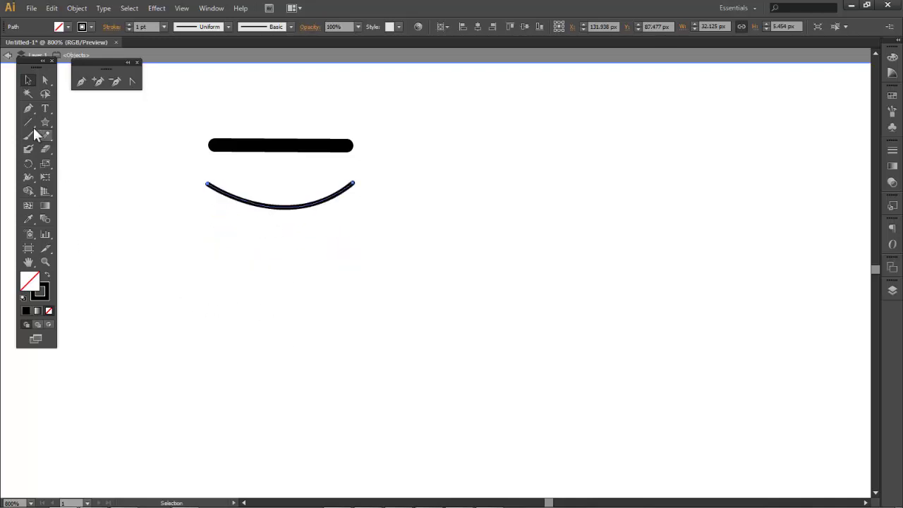
click(27, 109)
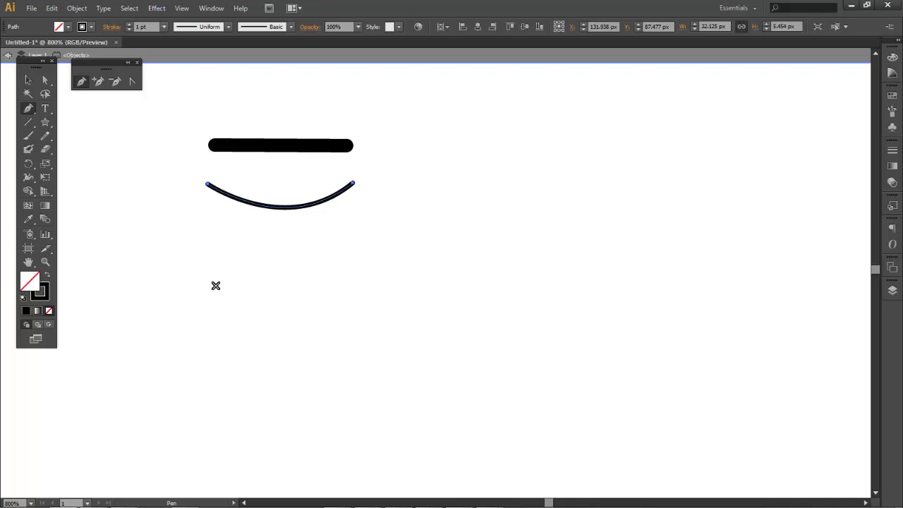
Pen-draw a three-anchor S-shaped wave below the arc, then drag it slightly up-left.
click(216, 286)
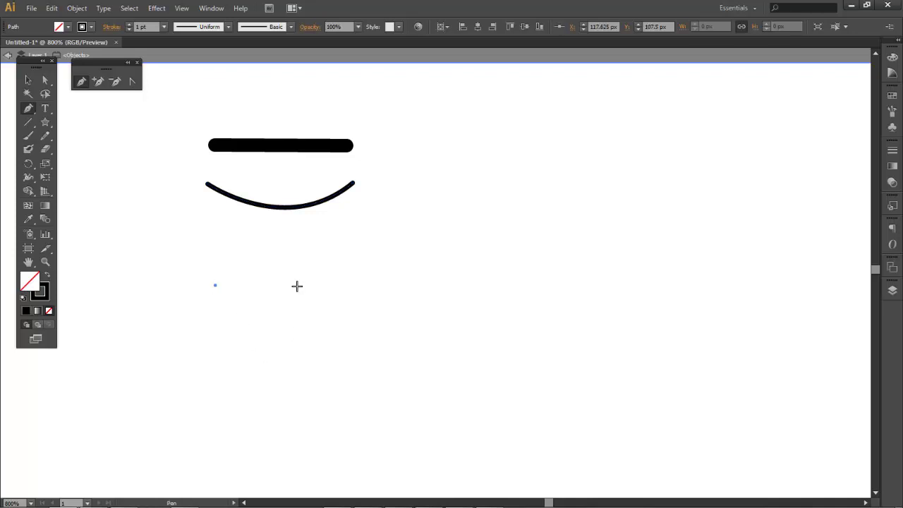
mouse_move(287, 280)
mouse_down()
mouse_move(323, 383)
mouse_move(339, 364)
mouse_up()
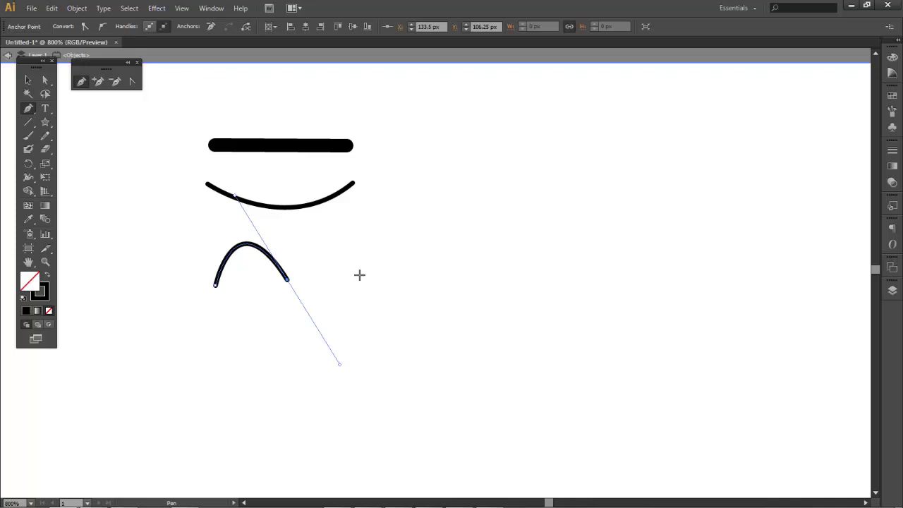
mouse_move(359, 275)
mouse_down()
mouse_move(362, 233)
mouse_move(374, 237)
mouse_up()
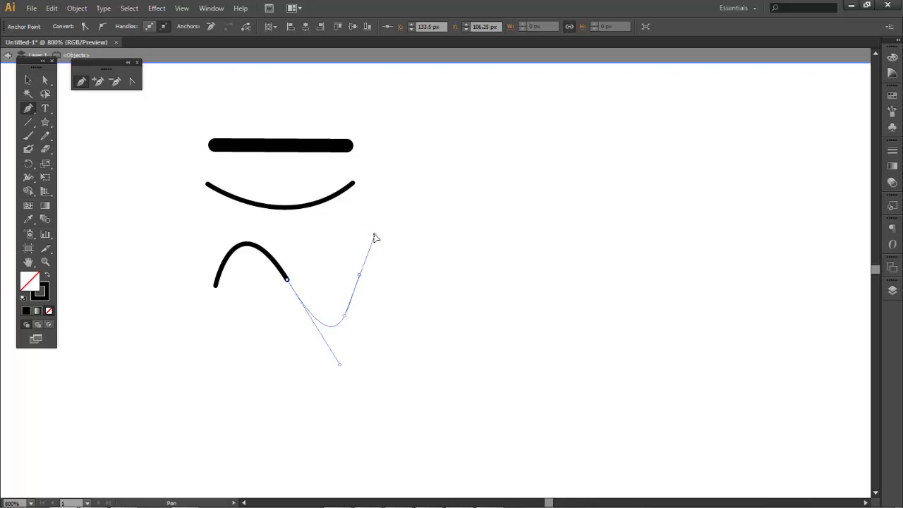
drag(374, 234, 374, 234)
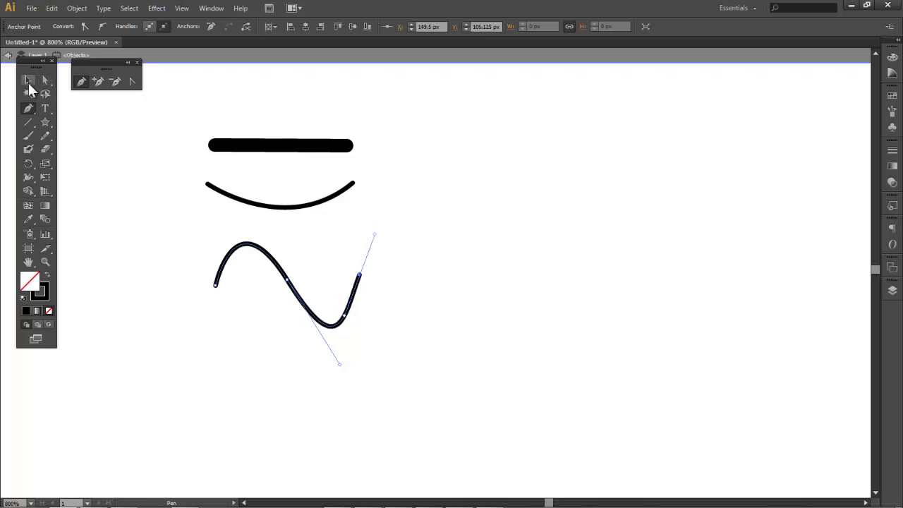
click(28, 82)
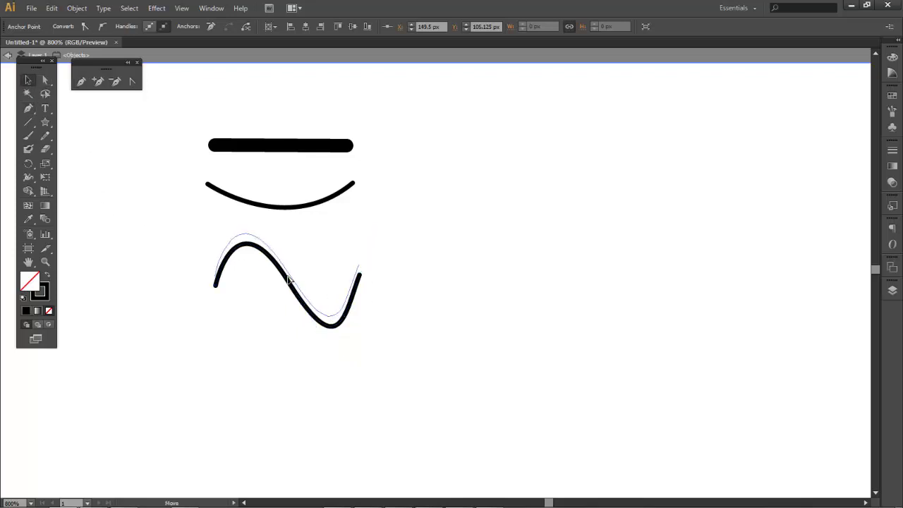
mouse_move(292, 291)
mouse_down()
mouse_move(287, 278)
mouse_move(303, 298)
mouse_up()
Move the wave's right end anchor and rotate its handle so it rises steeply from a sharper trough.
click(301, 294)
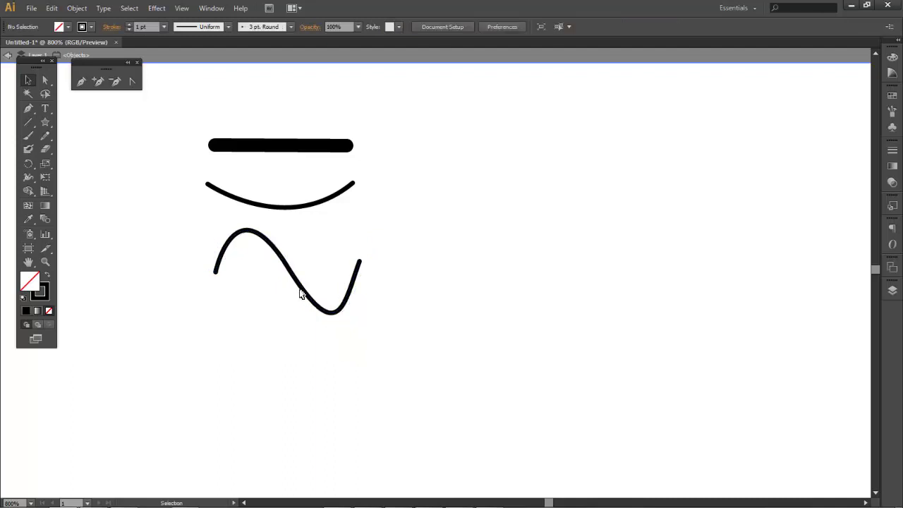
click(300, 287)
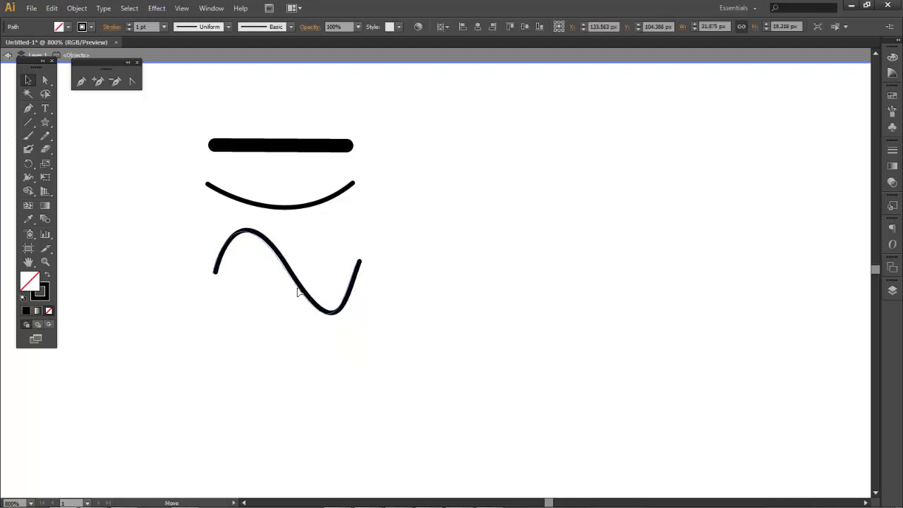
key(ctrl+z)
click(45, 83)
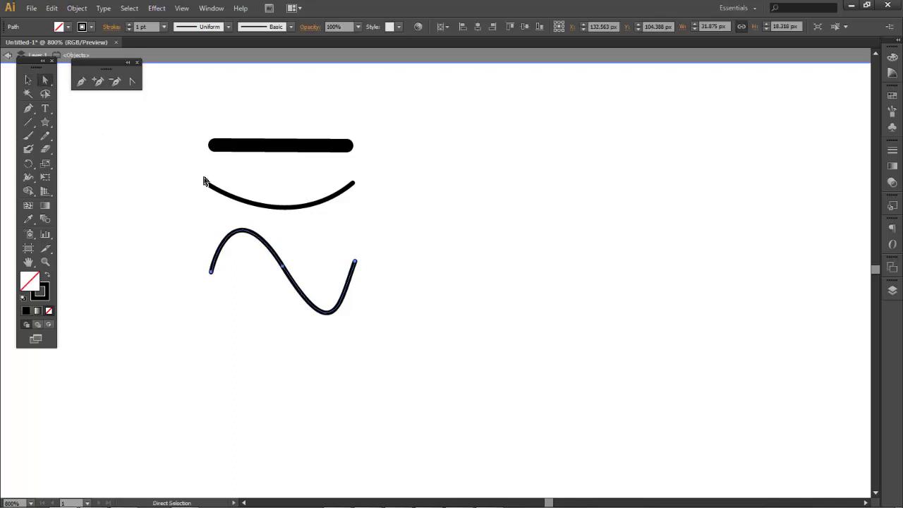
click(355, 263)
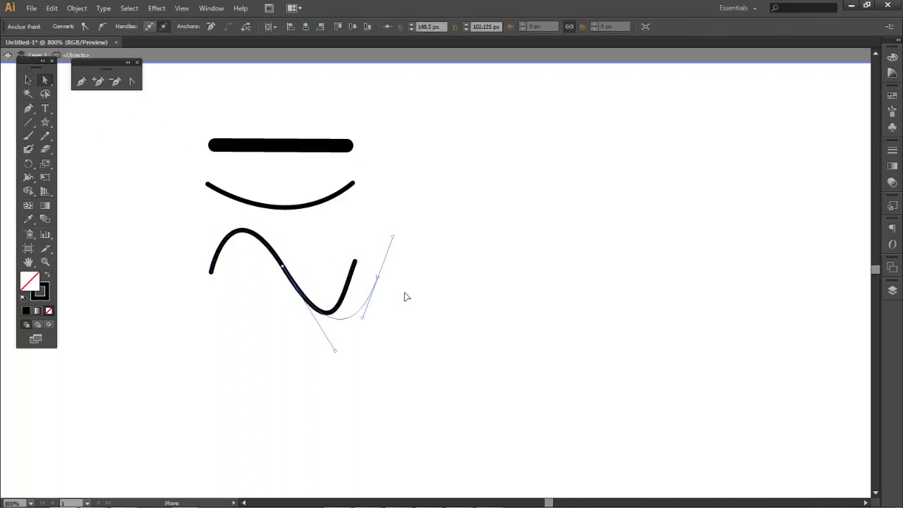
mouse_move(356, 264)
mouse_down()
mouse_move(414, 302)
mouse_move(322, 228)
mouse_move(375, 280)
mouse_up()
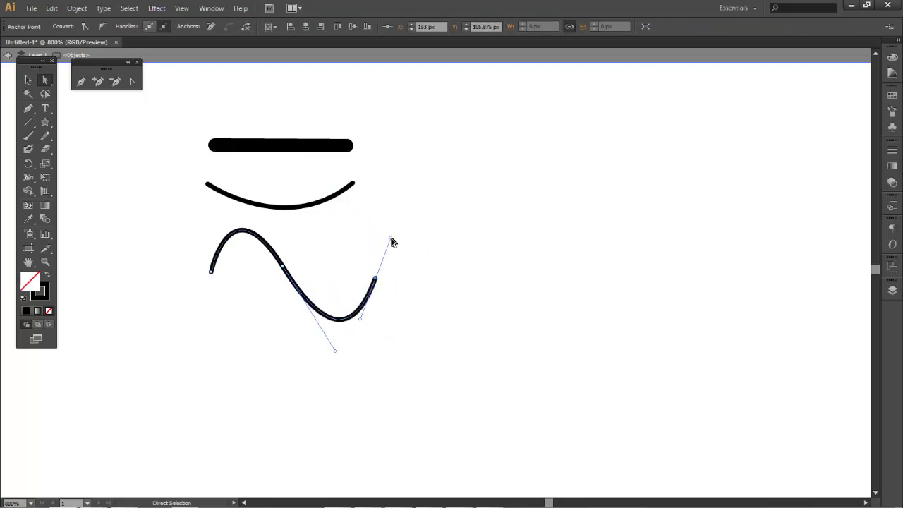
drag(392, 243, 348, 224)
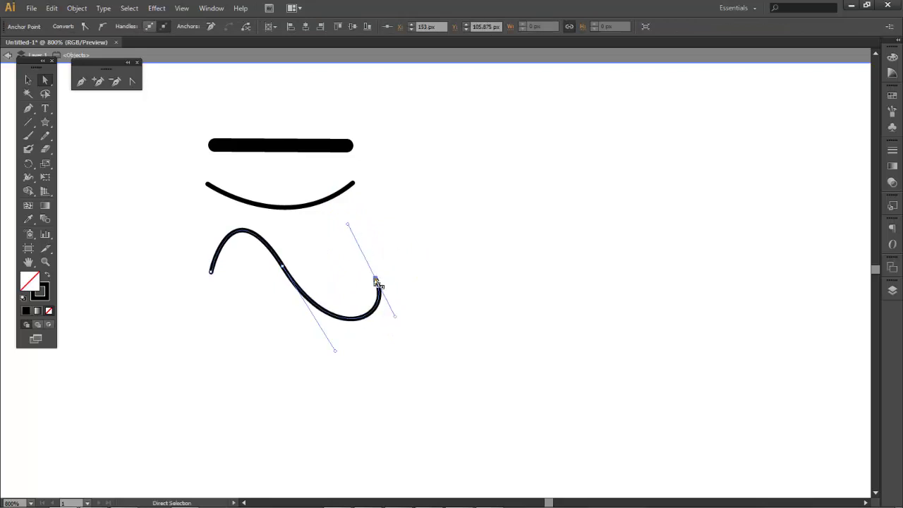
drag(375, 281, 353, 259)
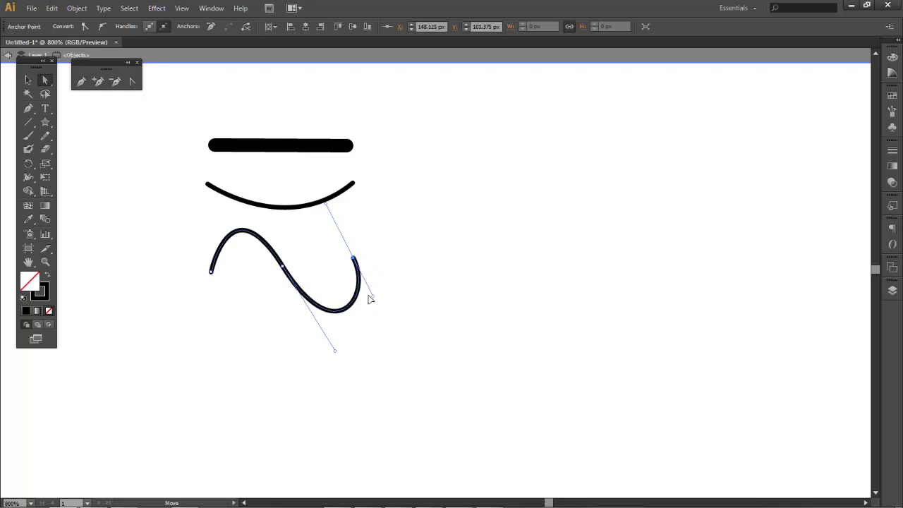
drag(370, 299, 377, 356)
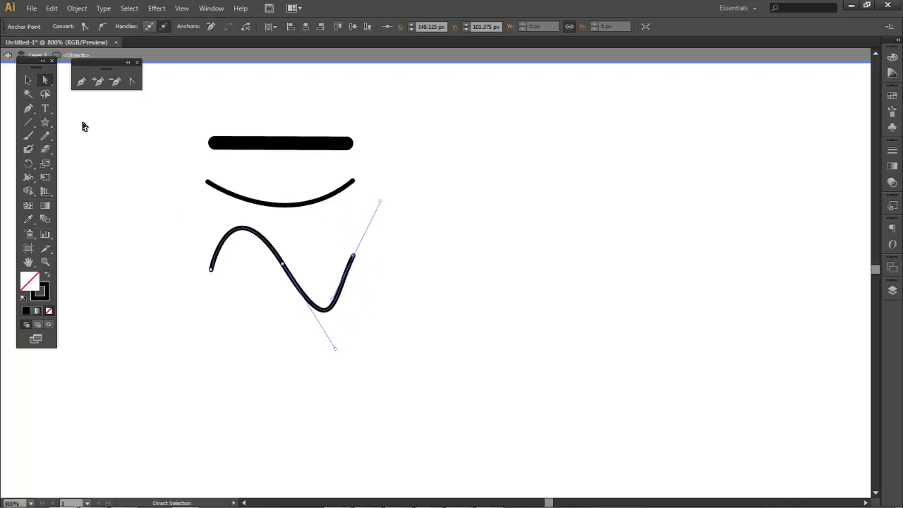
Place the first anchor of a new path below the wave with the Pen tool.
click(27, 111)
scroll(118, 240, down, 1)
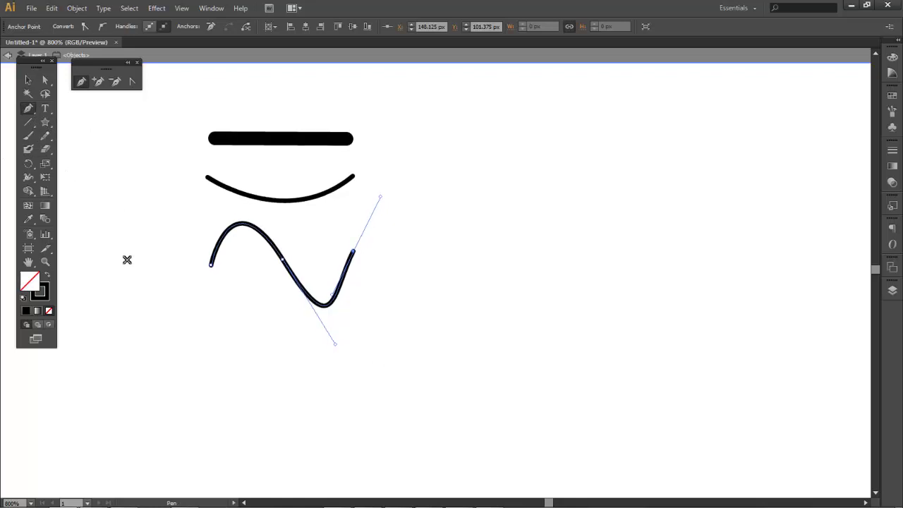
scroll(143, 273, down, 1)
scroll(205, 336, down, 1)
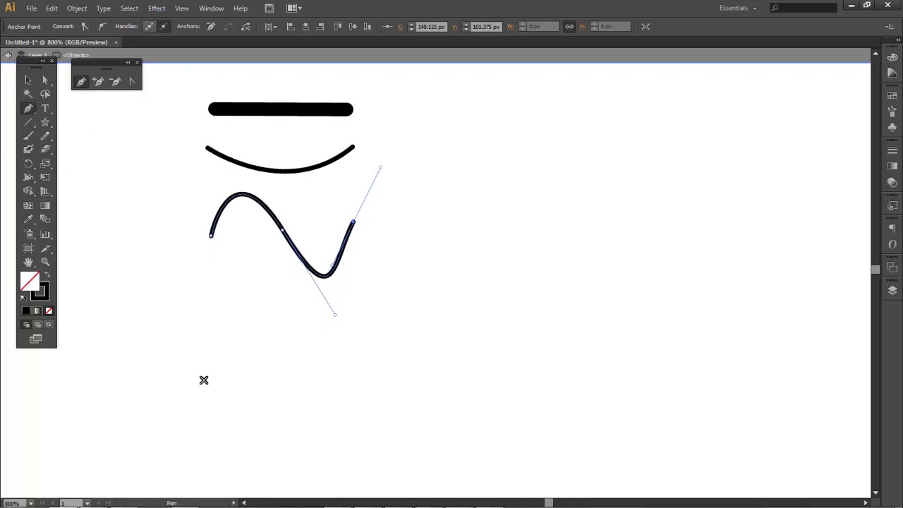
click(209, 375)
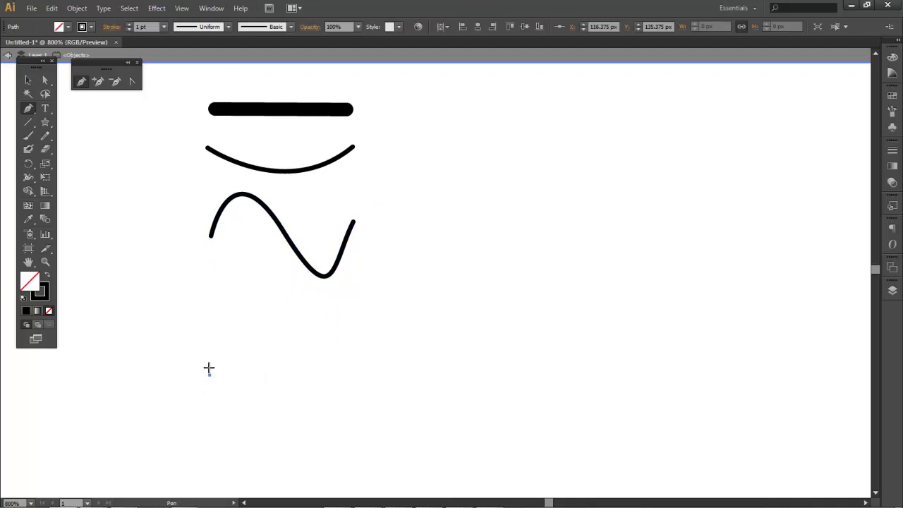
Draw two arches joined at a sharp point, Alt-clicking the middle anchor to drop its handle.
drag(285, 372, 314, 458)
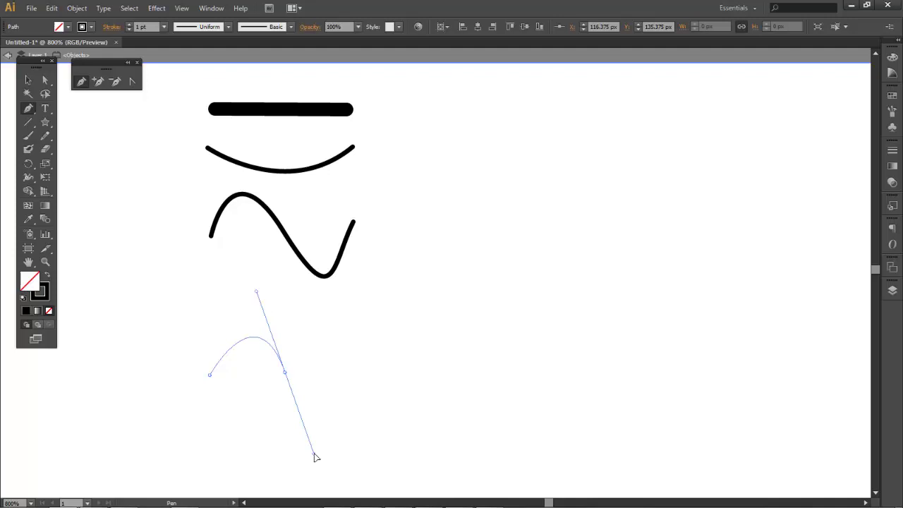
drag(315, 457, 315, 454)
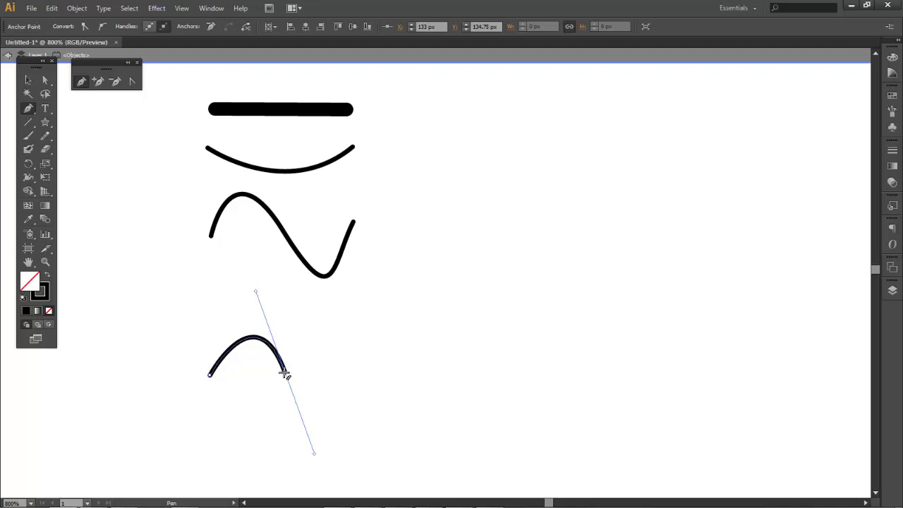
click(285, 374)
drag(354, 371, 387, 465)
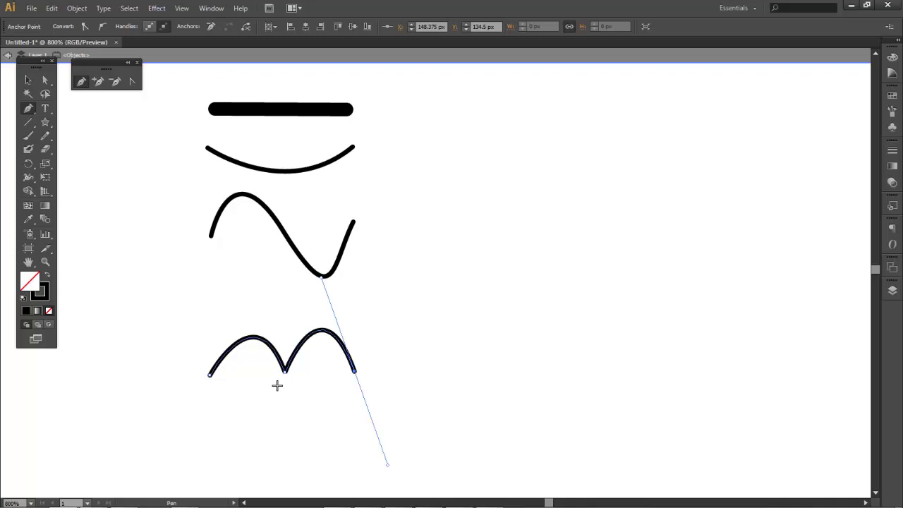
Zoom in and flatten the wave into a gentler S by dragging its anchor handles and segments.
click(45, 80)
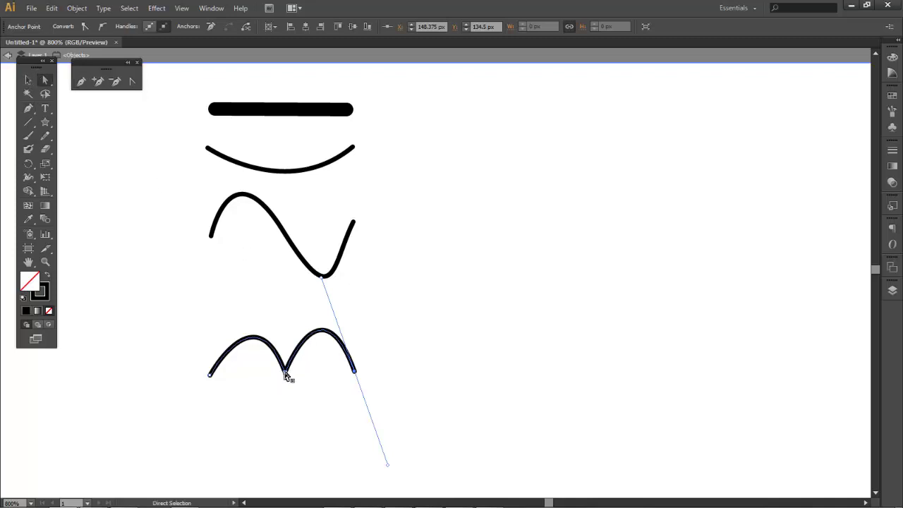
click(285, 374)
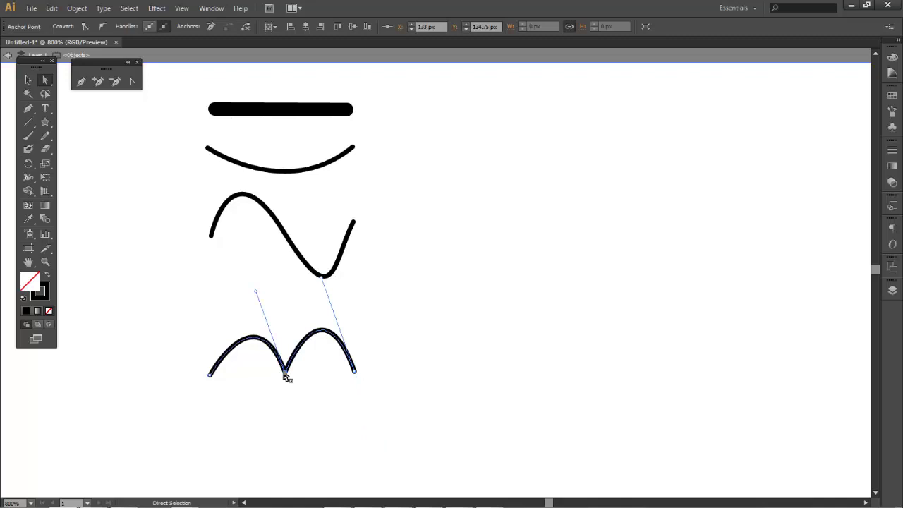
key(ctrl+plus)
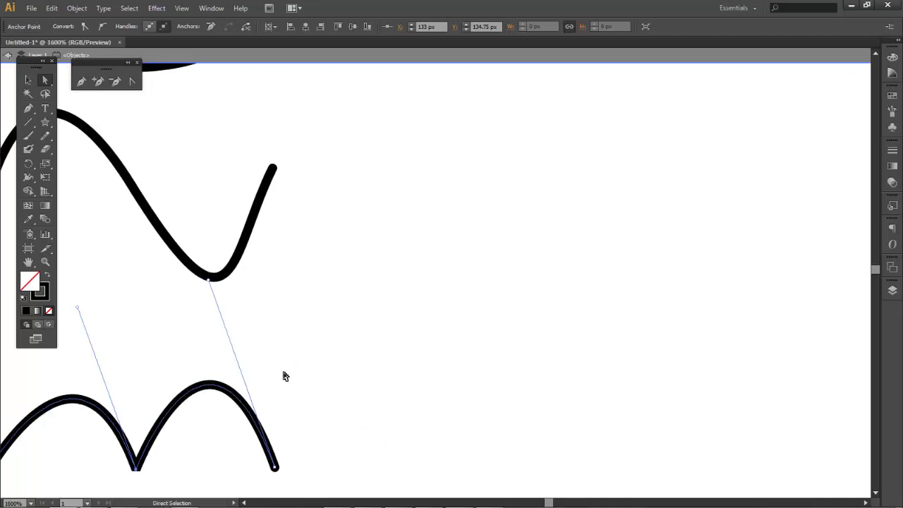
key(ctrl+plus)
mouse_move(331, 343)
mouse_down()
mouse_move(551, 236)
mouse_move(456, 228)
mouse_up()
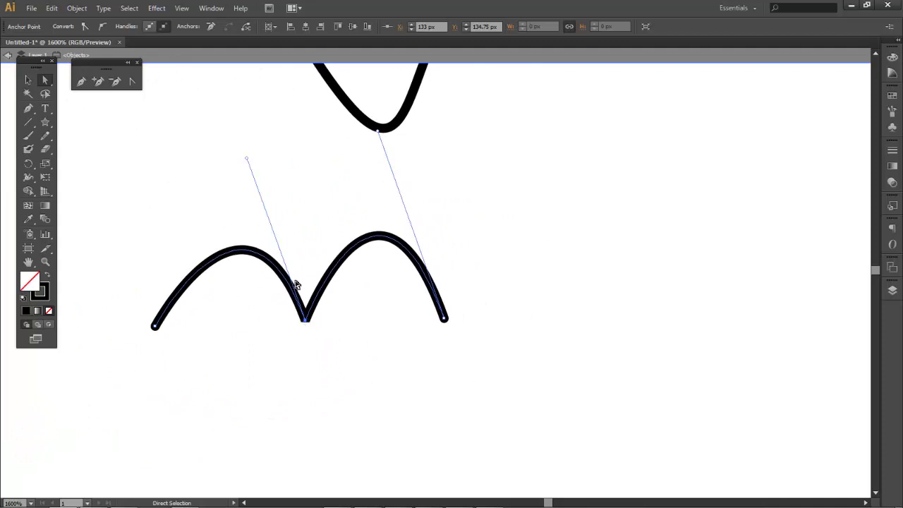
drag(263, 151, 284, 354)
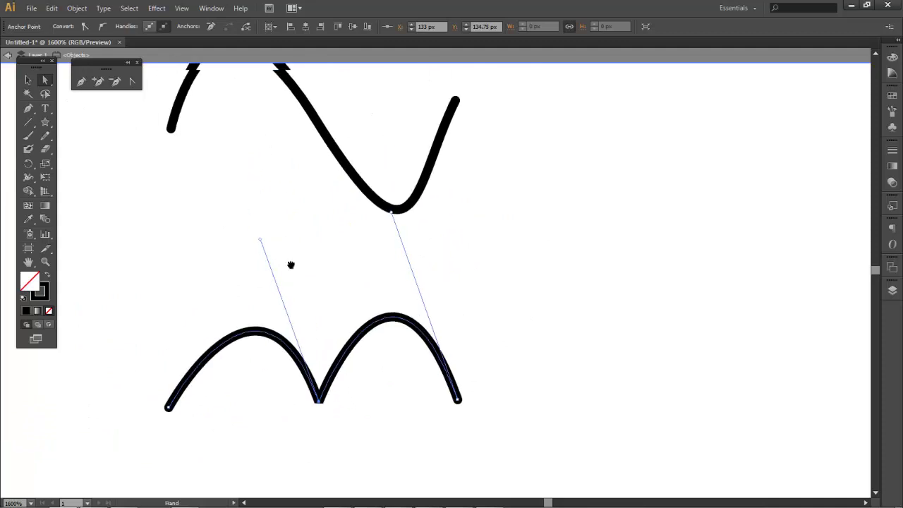
click(325, 242)
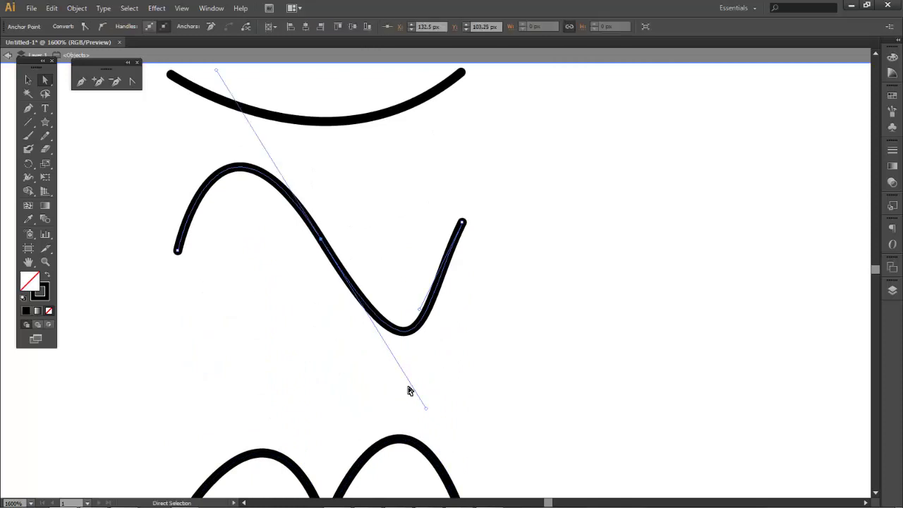
mouse_move(427, 412)
mouse_down()
mouse_move(483, 351)
mouse_move(378, 286)
mouse_up()
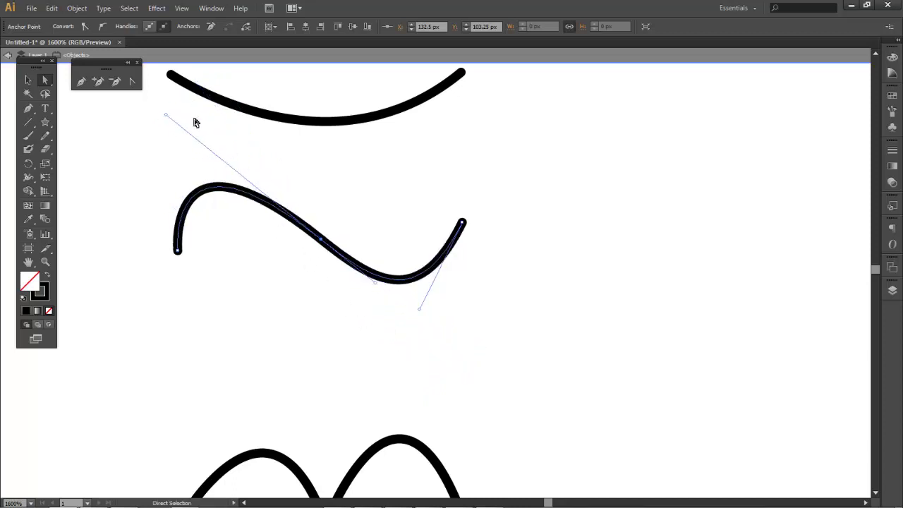
drag(166, 117, 250, 164)
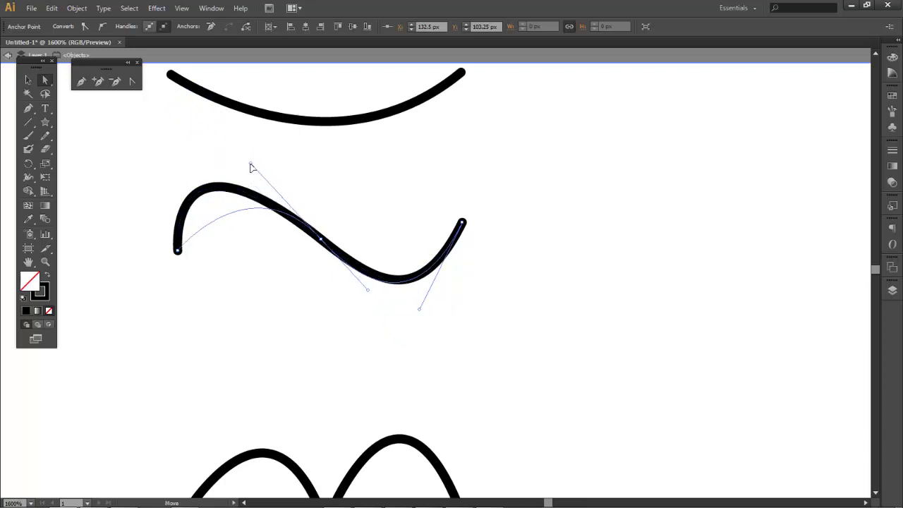
click(318, 278)
click(337, 260)
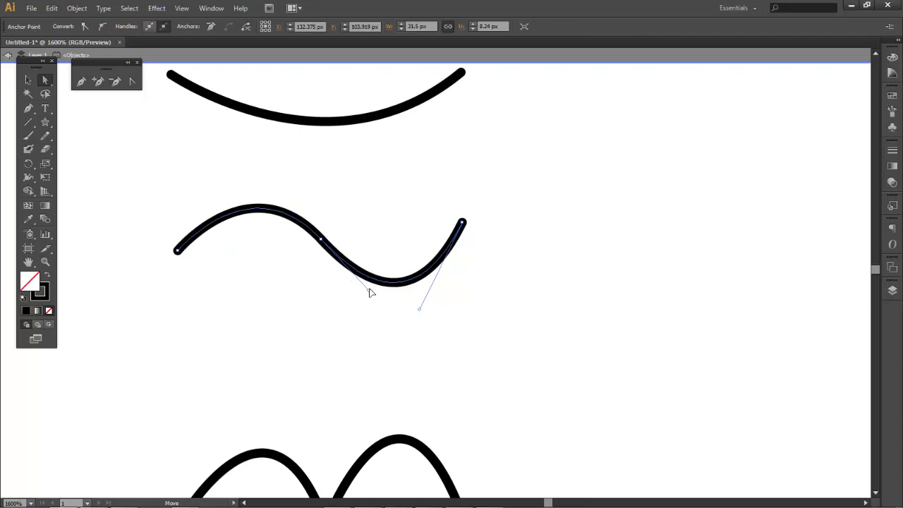
drag(368, 290, 384, 237)
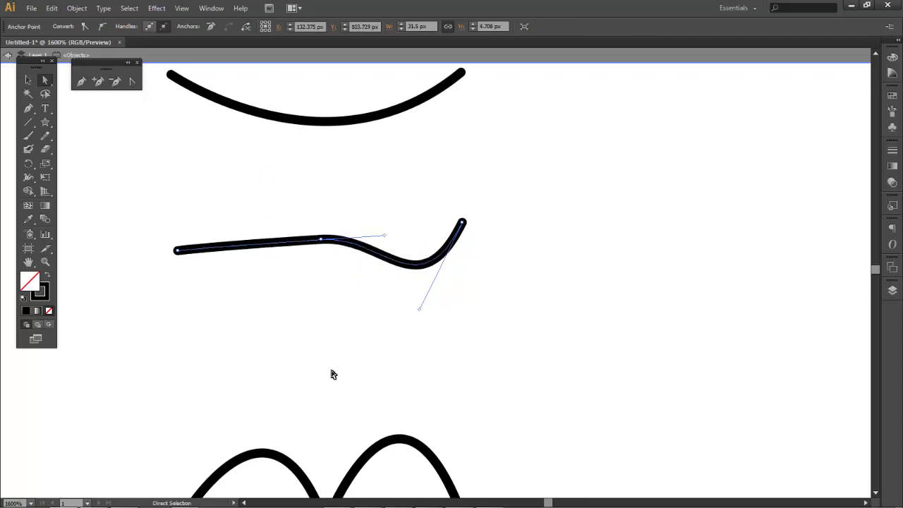
Flatten the bottom curve's left and right arches by dragging their handles down.
drag(322, 377, 323, 210)
click(337, 326)
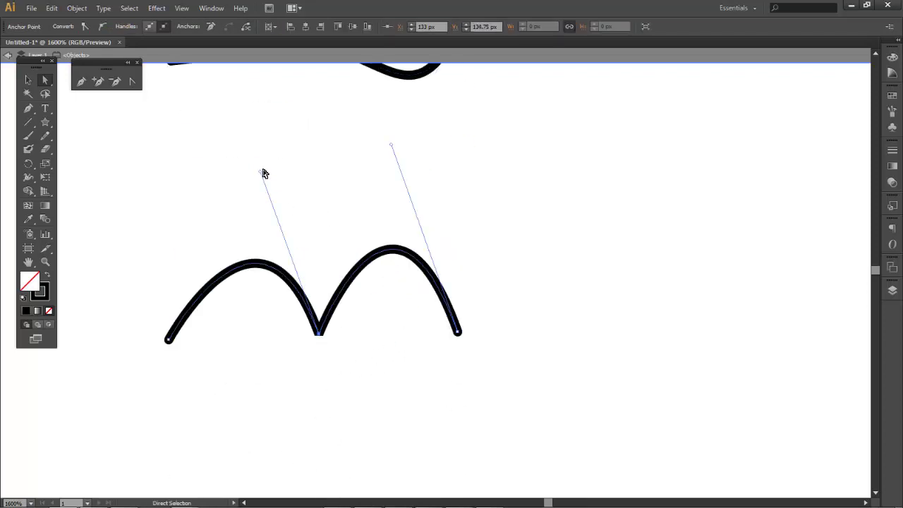
drag(261, 175, 178, 235)
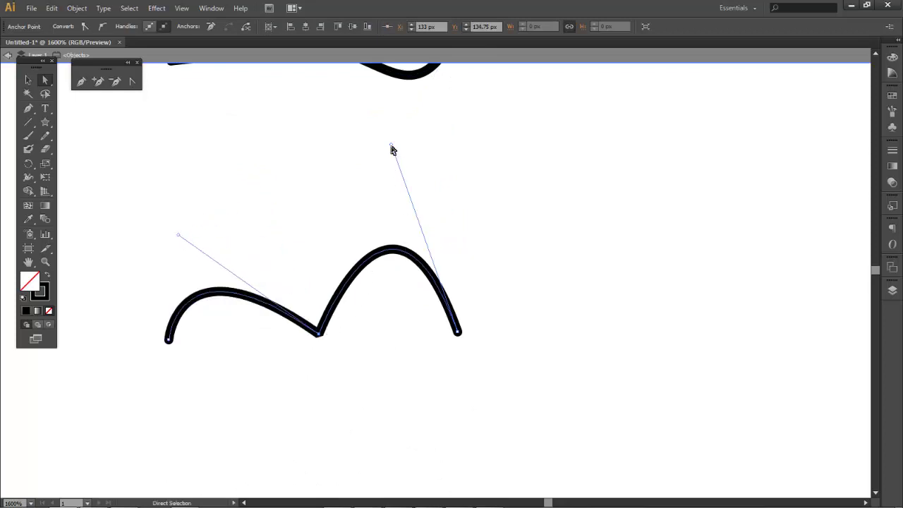
mouse_move(393, 147)
mouse_down()
mouse_move(400, 220)
mouse_move(499, 249)
mouse_up()
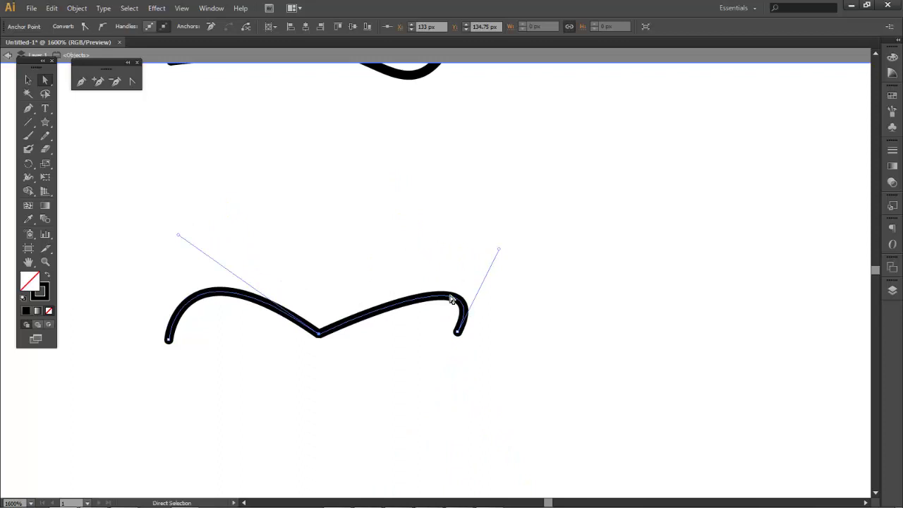
Raise the S-curve's middle anchor and adjust its handle into a smoother, higher arc.
scroll(344, 172, up, 2)
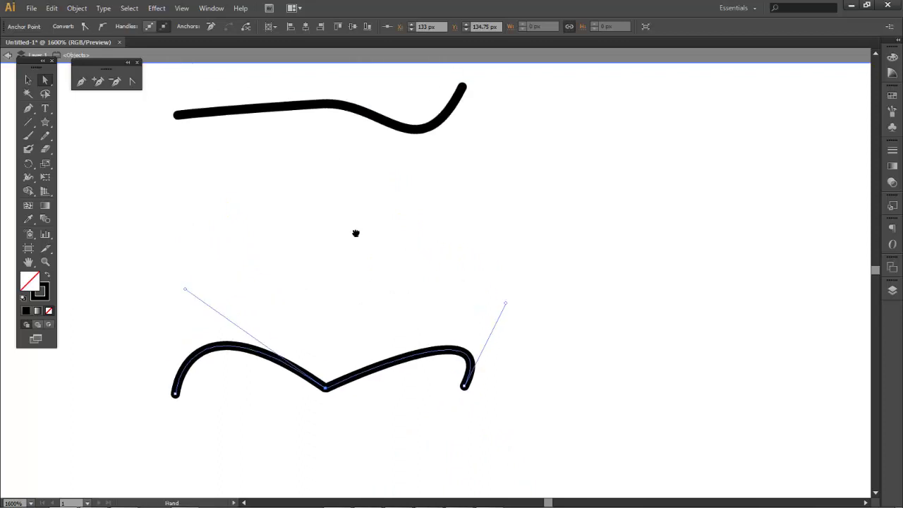
scroll(346, 170, up, 3)
click(349, 194)
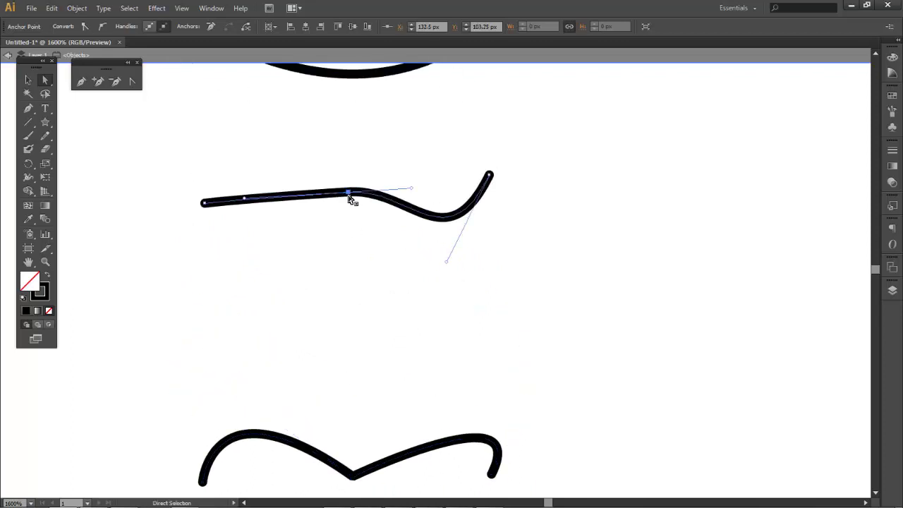
drag(349, 193, 348, 159)
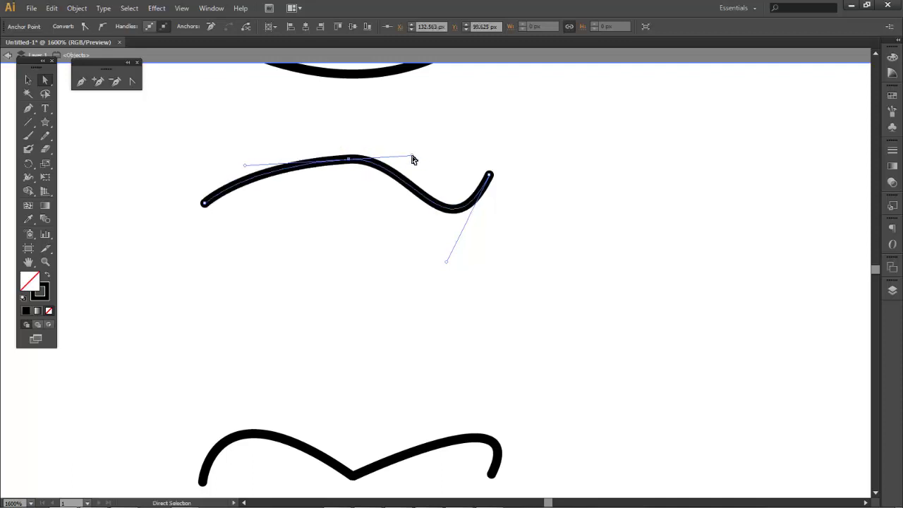
mouse_move(413, 157)
mouse_down()
mouse_move(420, 181)
mouse_move(386, 252)
mouse_move(437, 172)
mouse_move(427, 174)
mouse_up()
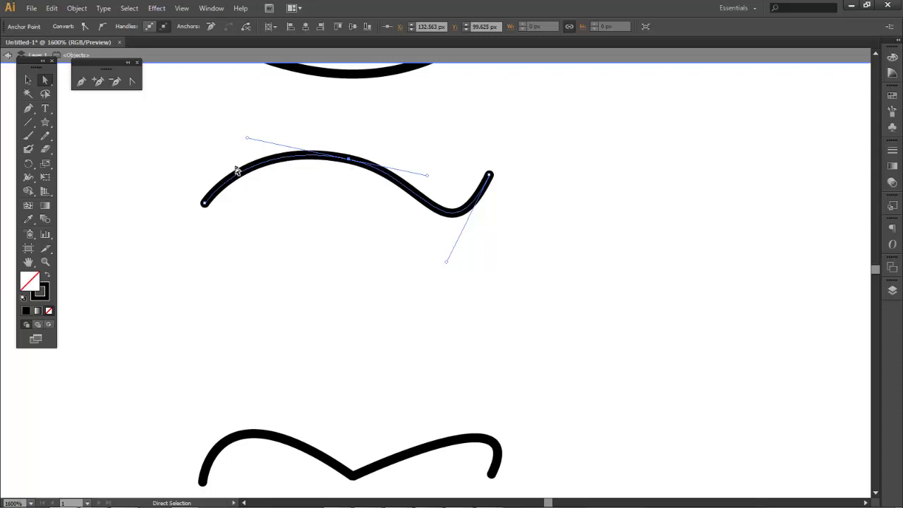
Drag the bottom curve's handles upward to form taller left and rounded right arches.
key(space)
drag(367, 308, 346, 151)
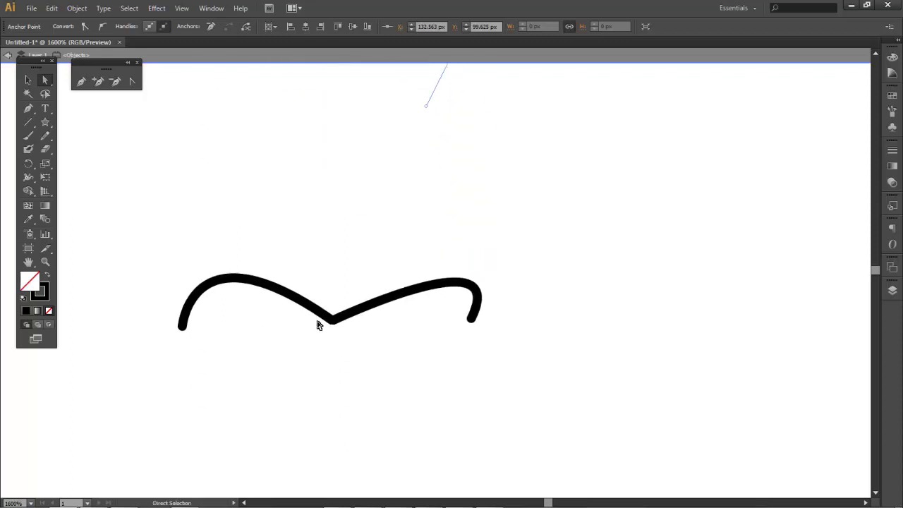
click(334, 321)
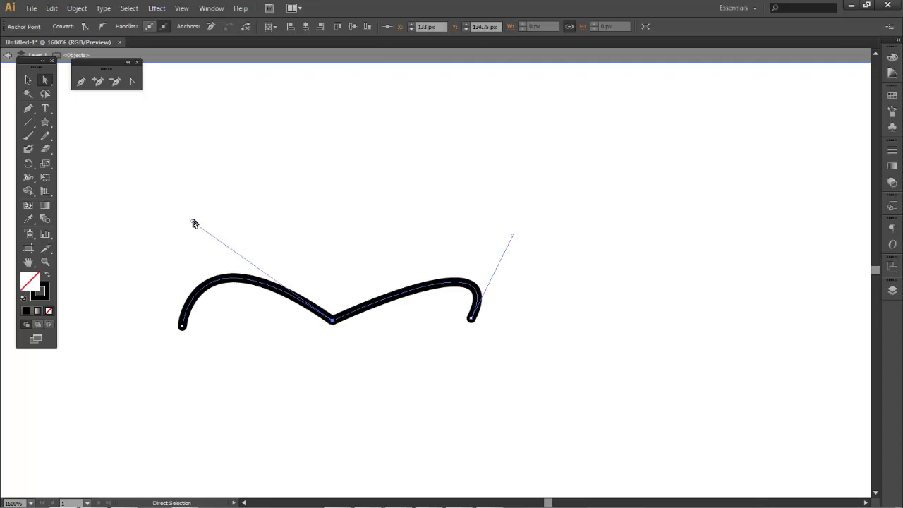
mouse_move(192, 223)
mouse_down()
mouse_move(218, 172)
mouse_move(349, 155)
mouse_move(273, 135)
mouse_up()
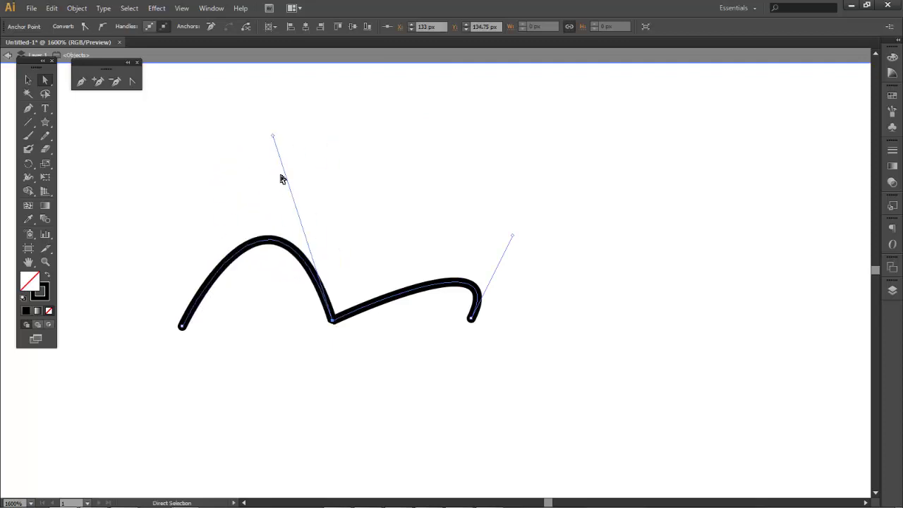
mouse_move(513, 237)
mouse_down()
mouse_move(486, 207)
mouse_move(450, 201)
mouse_up()
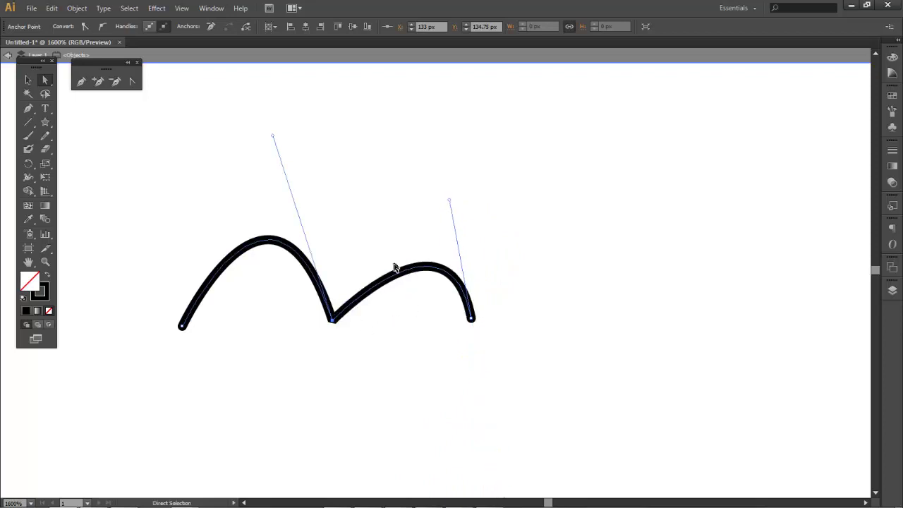
Convert the bottom curve's middle anchor and swing its lower handle up independently, creating a sharp notch.
click(133, 82)
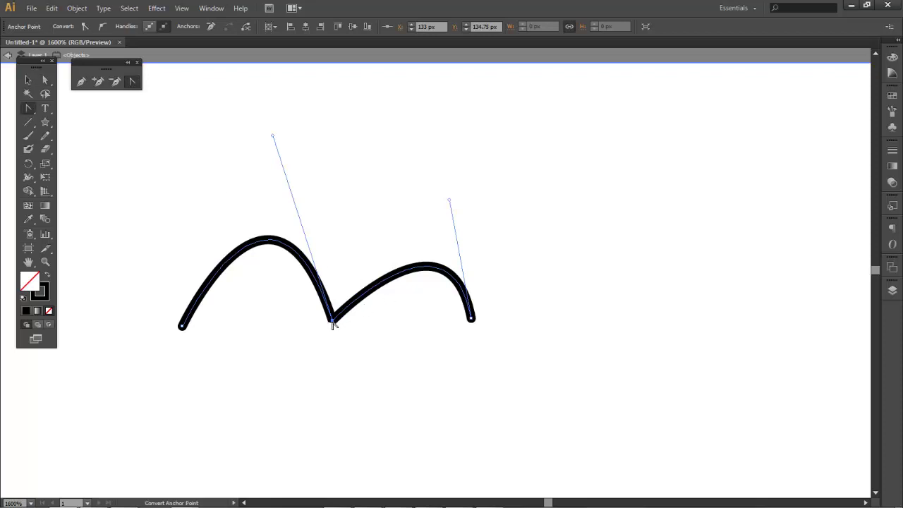
drag(333, 324, 374, 421)
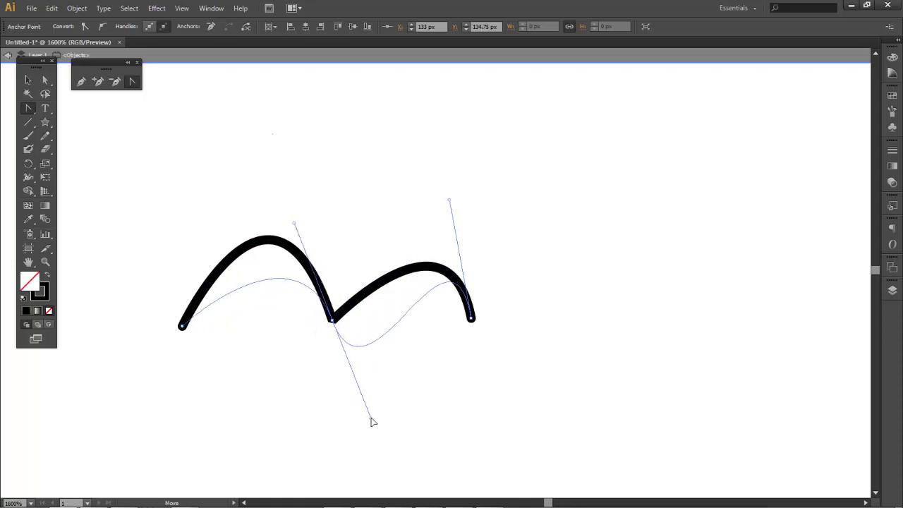
drag(373, 421, 386, 442)
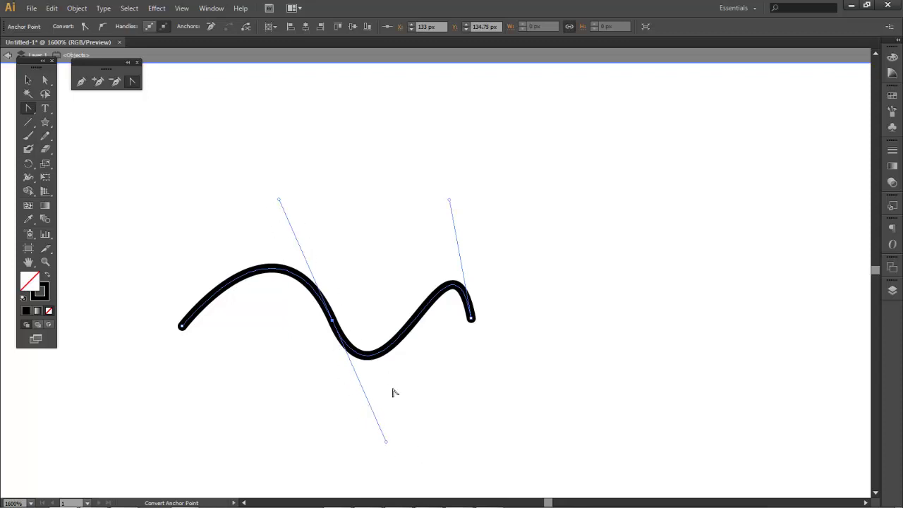
mouse_move(365, 208)
mouse_down()
mouse_move(397, 417)
mouse_move(357, 187)
mouse_up()
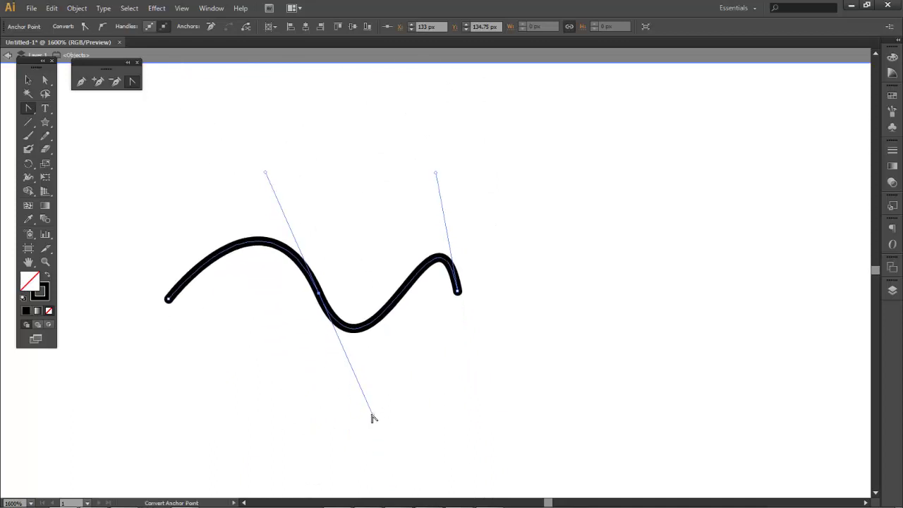
mouse_move(373, 416)
mouse_down()
mouse_move(389, 355)
mouse_move(375, 256)
mouse_move(343, 170)
mouse_move(322, 156)
mouse_move(334, 347)
mouse_move(216, 437)
mouse_move(212, 424)
mouse_up()
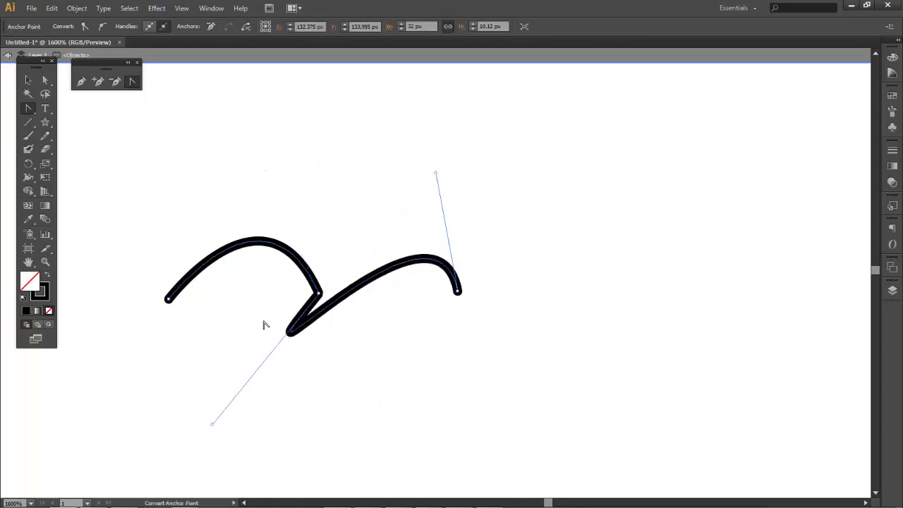
Drag the middle anchor's lower-left handle upward to swing the second segment into an arch.
click(215, 427)
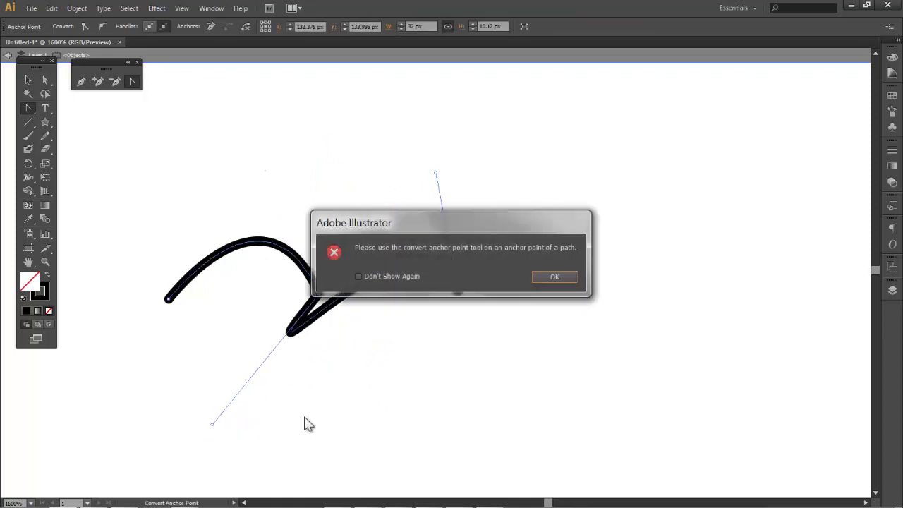
click(555, 278)
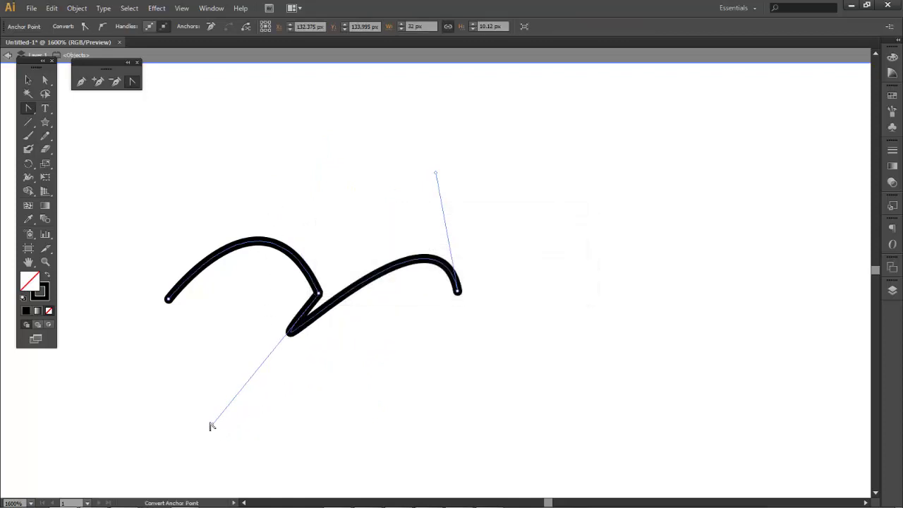
click(215, 427)
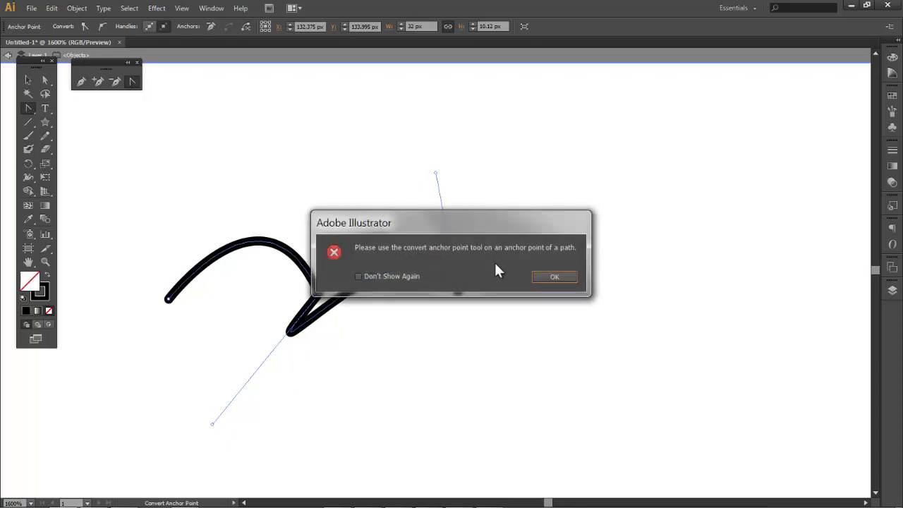
click(554, 277)
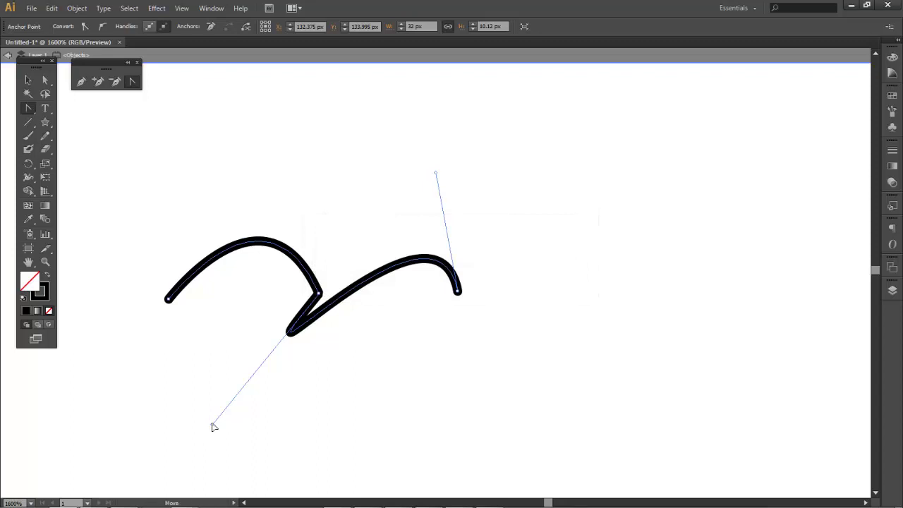
drag(214, 427, 371, 149)
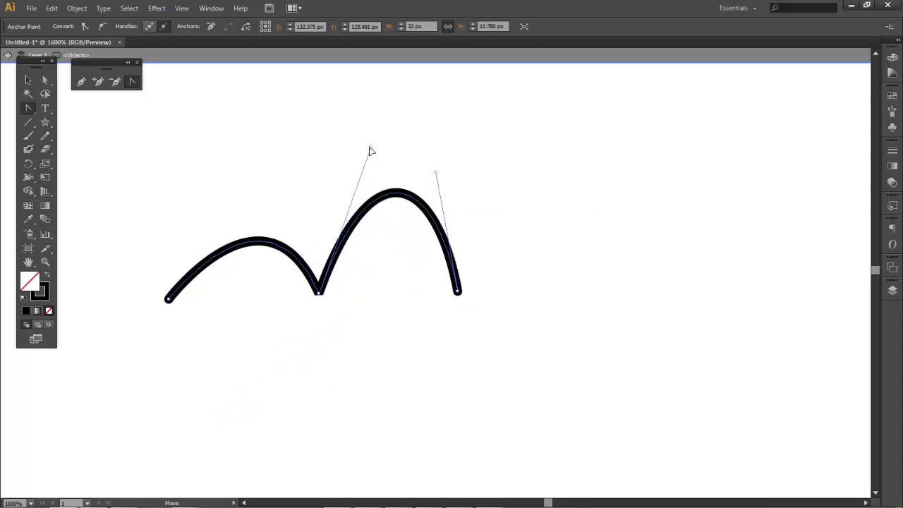
Lower and flatten the second arch, then reshape the left arch with its own handle.
click(319, 295)
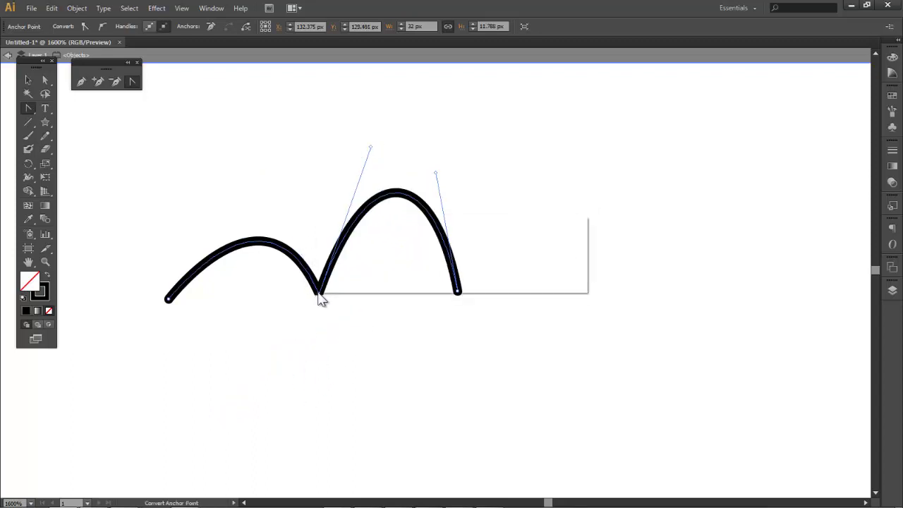
key(Return)
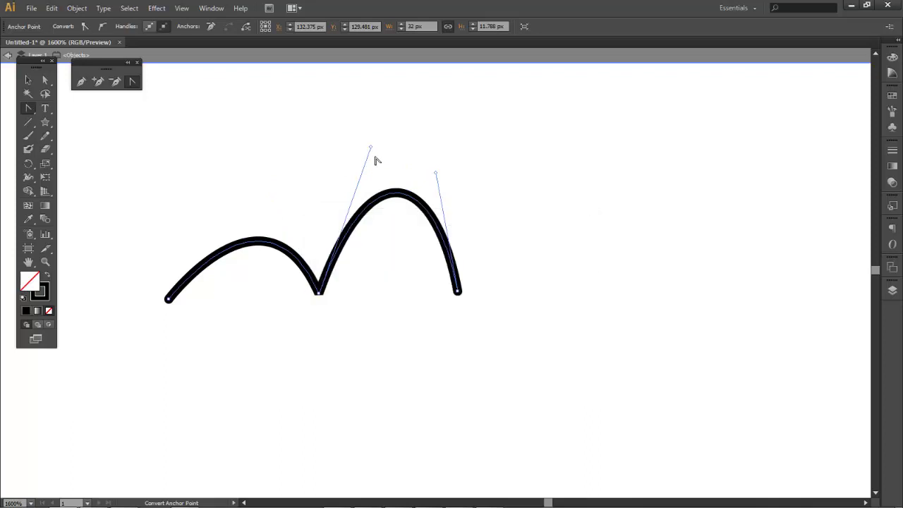
drag(371, 148, 337, 142)
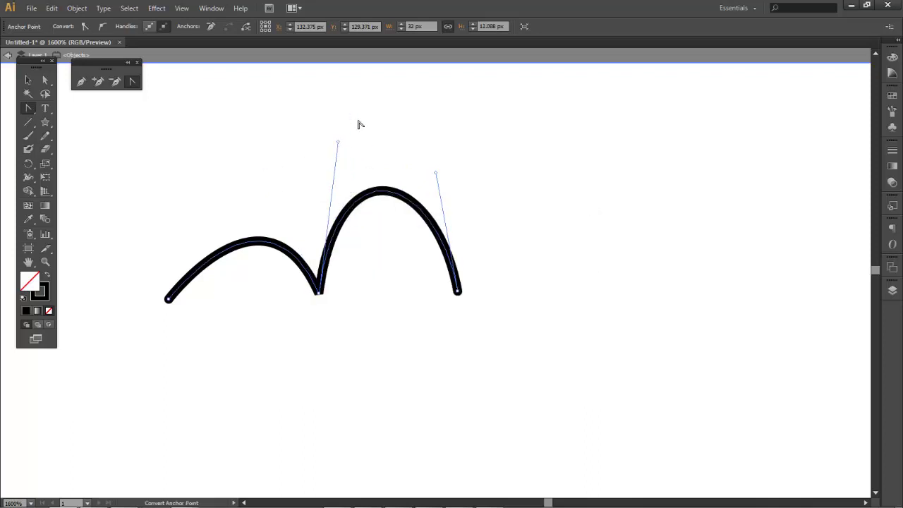
drag(342, 146, 343, 209)
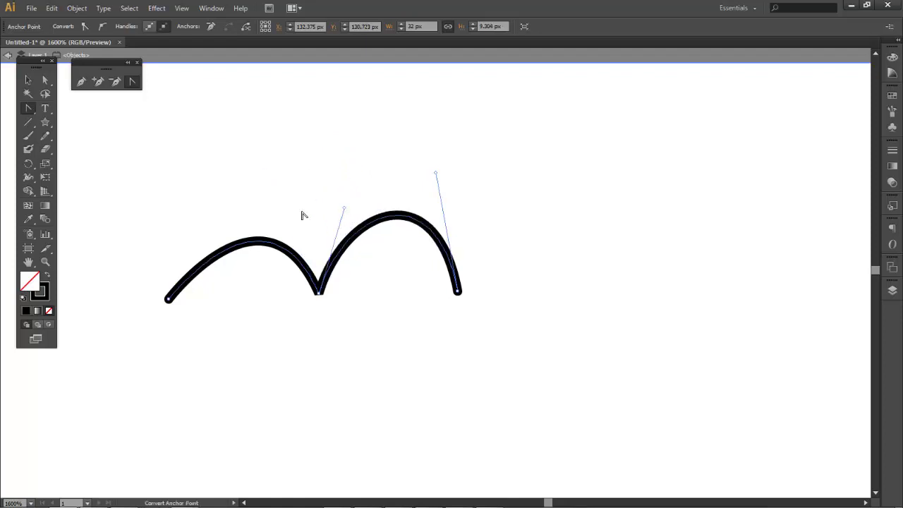
click(319, 295)
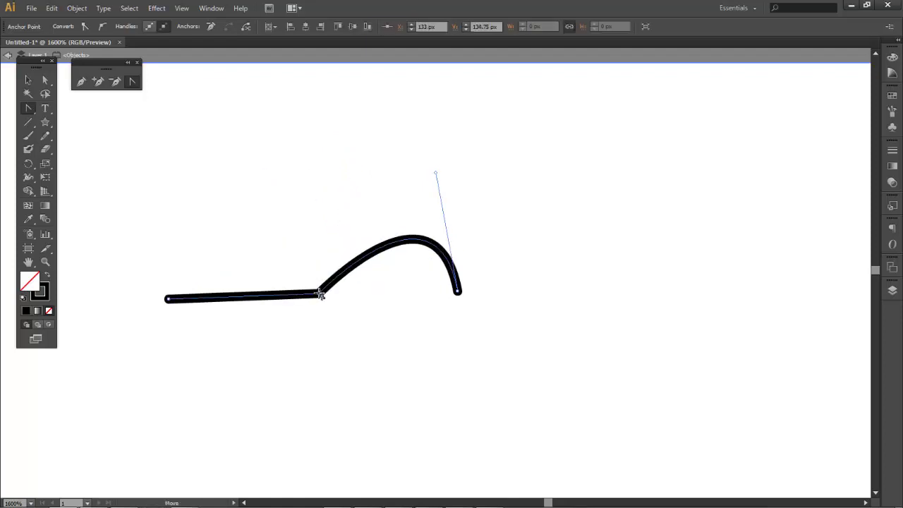
key(ctrl+z)
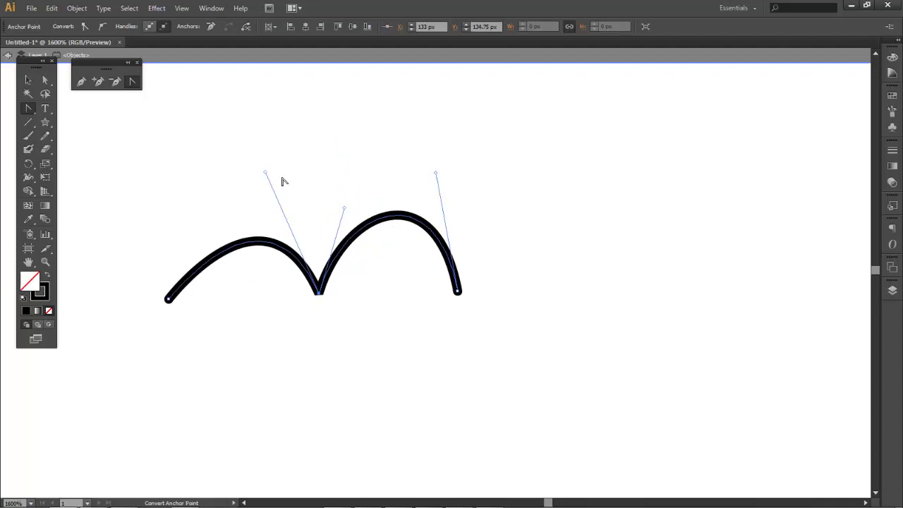
mouse_move(266, 175)
mouse_down()
mouse_move(195, 197)
mouse_move(248, 149)
mouse_up()
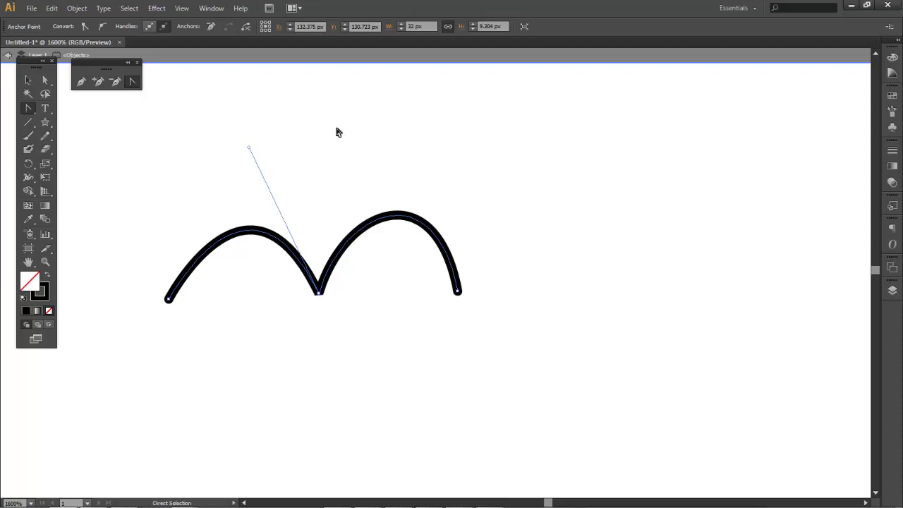
Zoom out to 600% and pan so all four lines are visible together.
key(ctrl+minus)
key(ctrl+minus)
key(ctrl+minus)
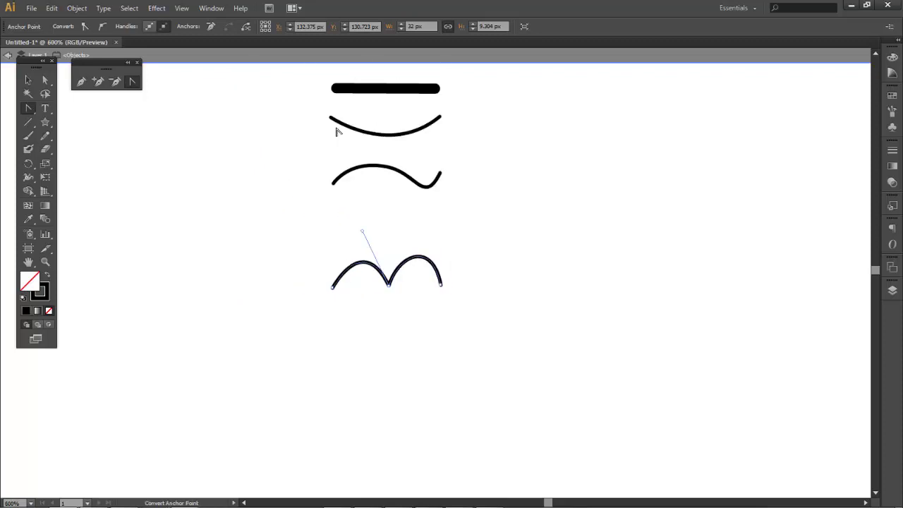
drag(333, 171, 160, 214)
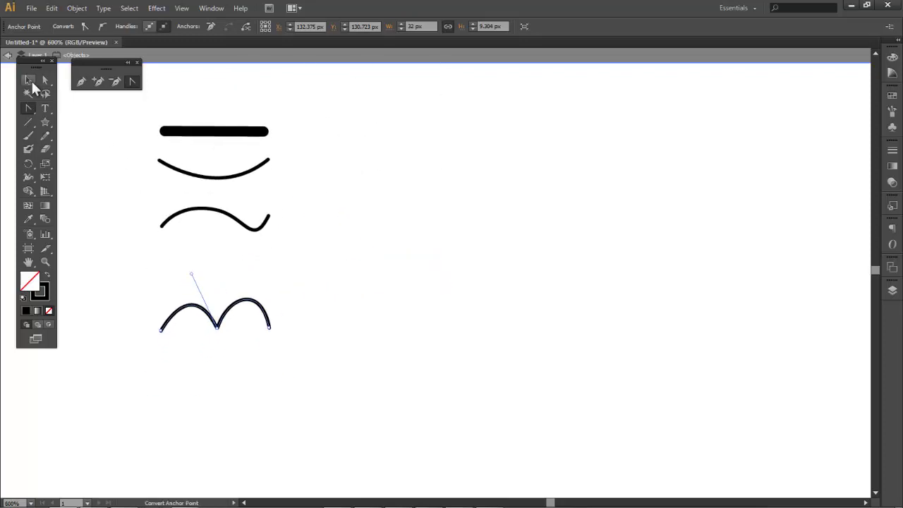